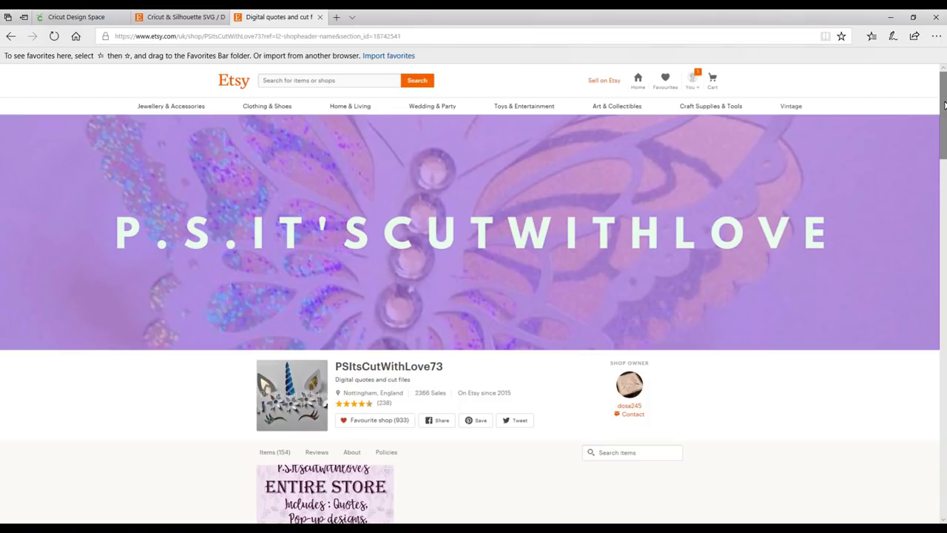
- Browse the quotes shop's item listings, then switch to the Digital Gems shop tab
left_click_drag(944, 105, 932, 313)
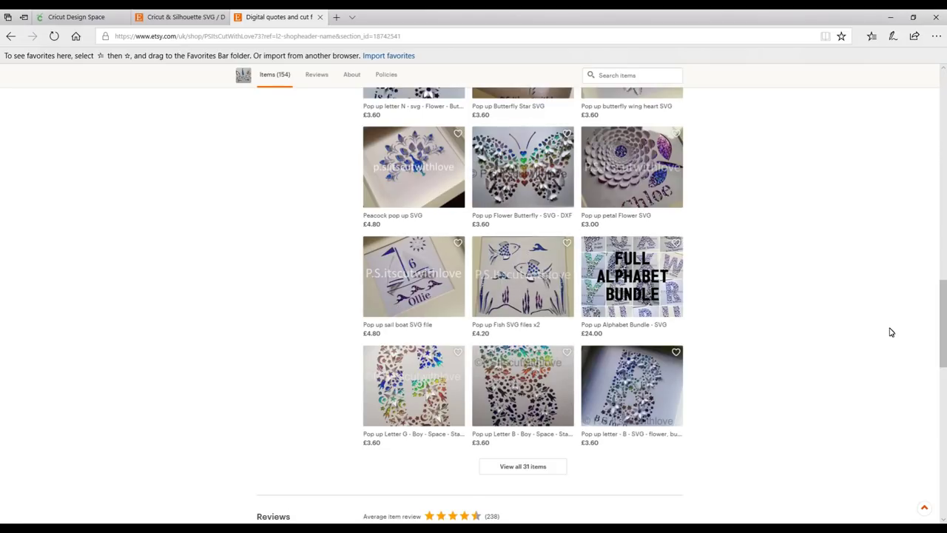
left_click_drag(939, 316, 944, 255)
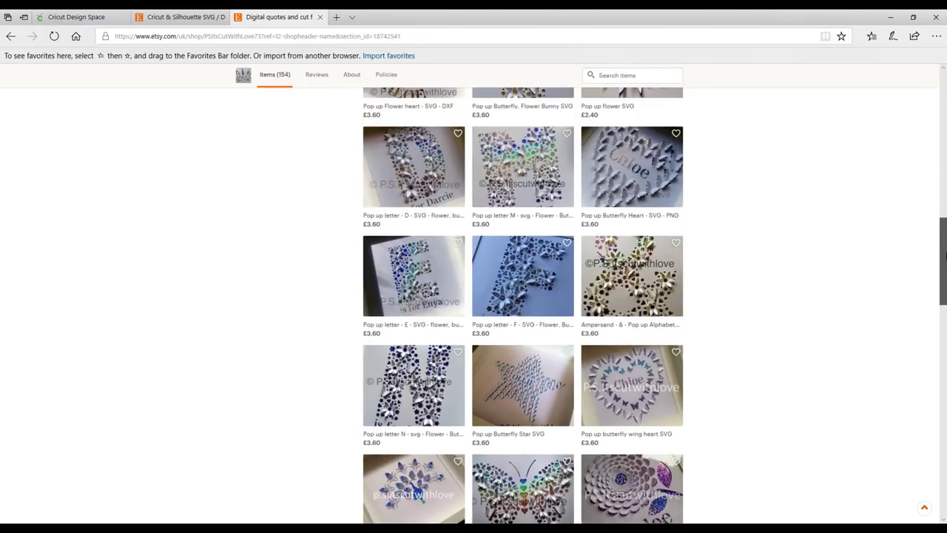
key("ctrl+shift+Tab")
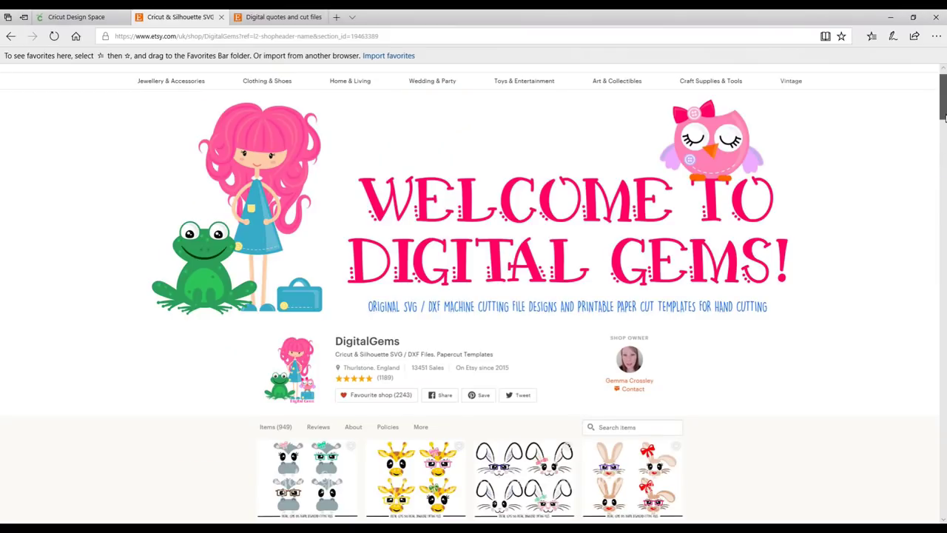
- Scroll down through the Digital Gems shop's item grid
left_click_drag(944, 117, 944, 171)
scroll(710, 191, "down", 3)
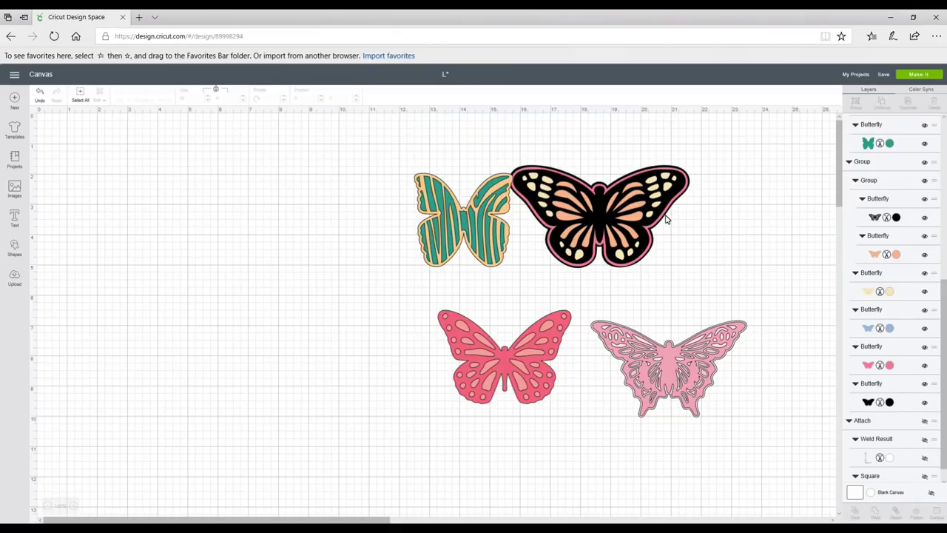
- Move the black butterfly left, hide its black, blue, yellow and peach layers, and slice it
left_click_drag(641, 214, 309, 289)
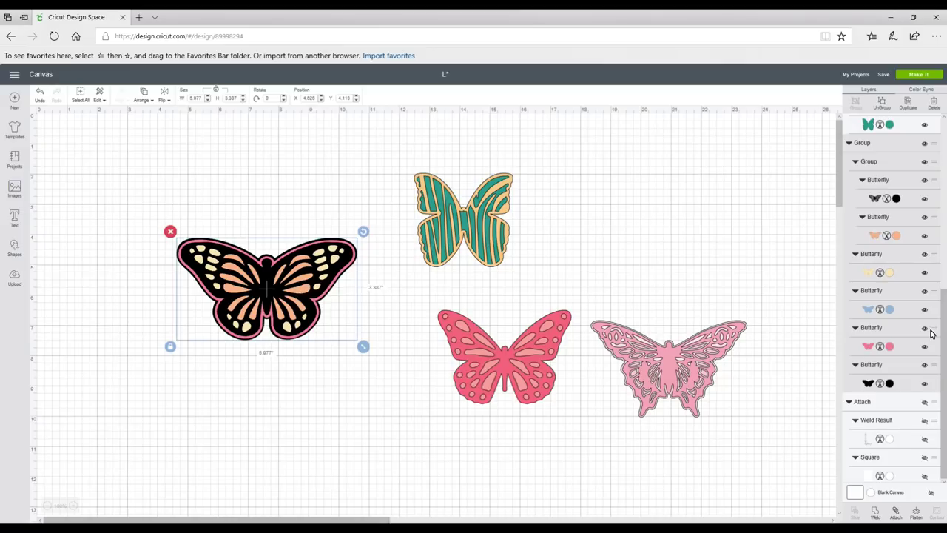
left_click(924, 383)
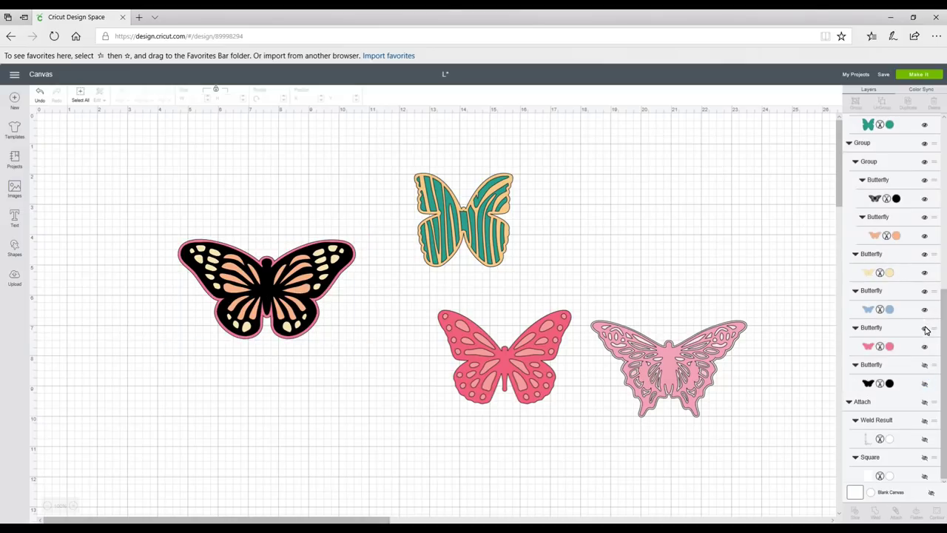
left_click(924, 309)
left_click(924, 272)
left_click(924, 236)
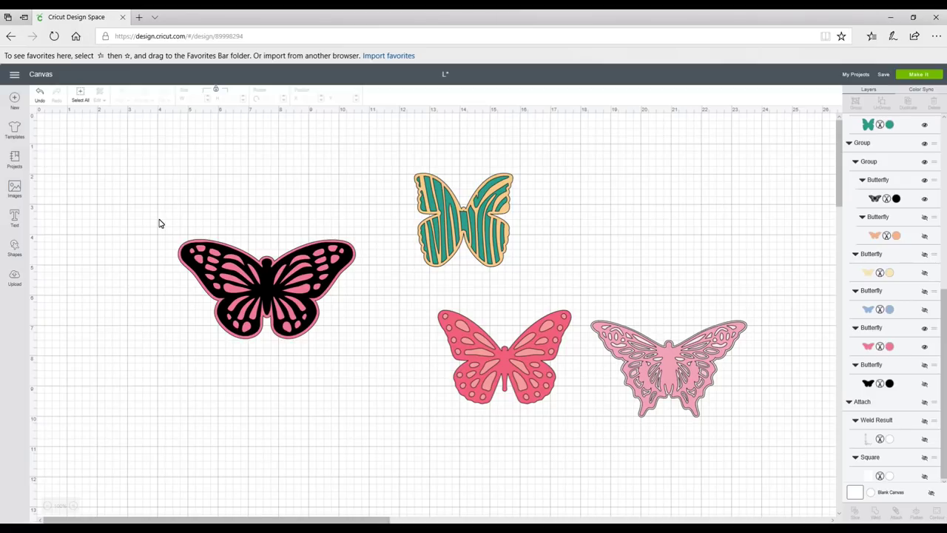
left_click_drag(155, 222, 344, 354)
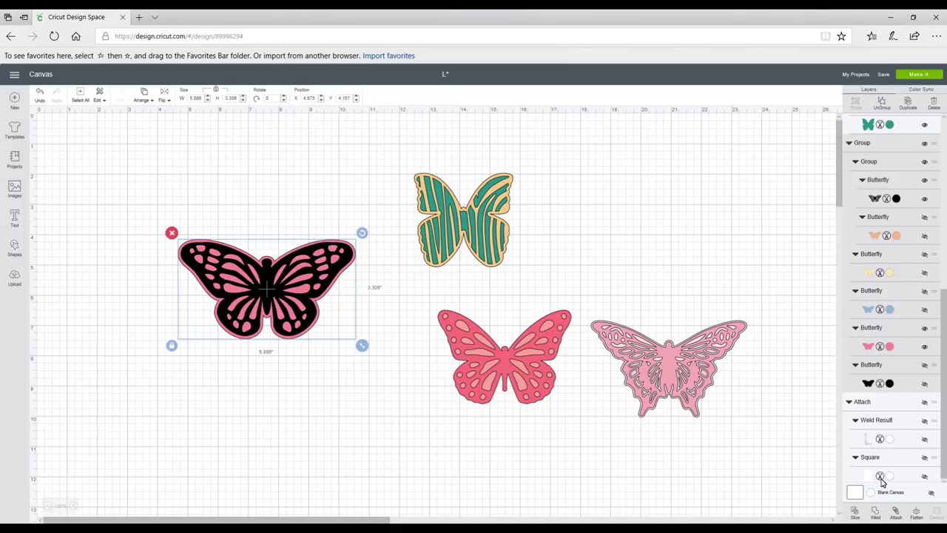
left_click(855, 513)
- Pull the sliced pieces apart, with the pink outline butterfly moved above the others
left_click_drag(269, 307, 267, 398)
left_click_drag(269, 298, 265, 423)
left_click_drag(268, 296, 262, 236)
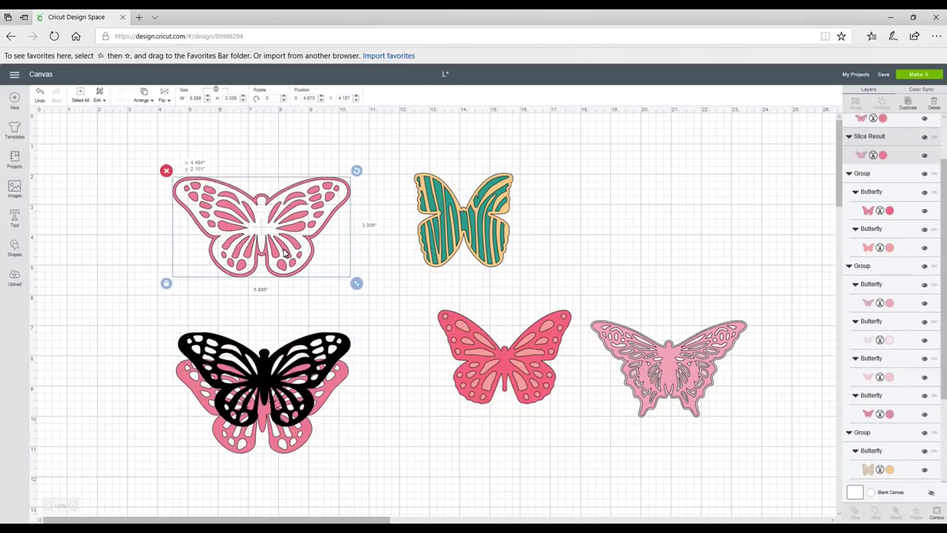
- Squash a new circle into a tall ellipse over the pink butterfly's body and slice it out
left_click(14, 248)
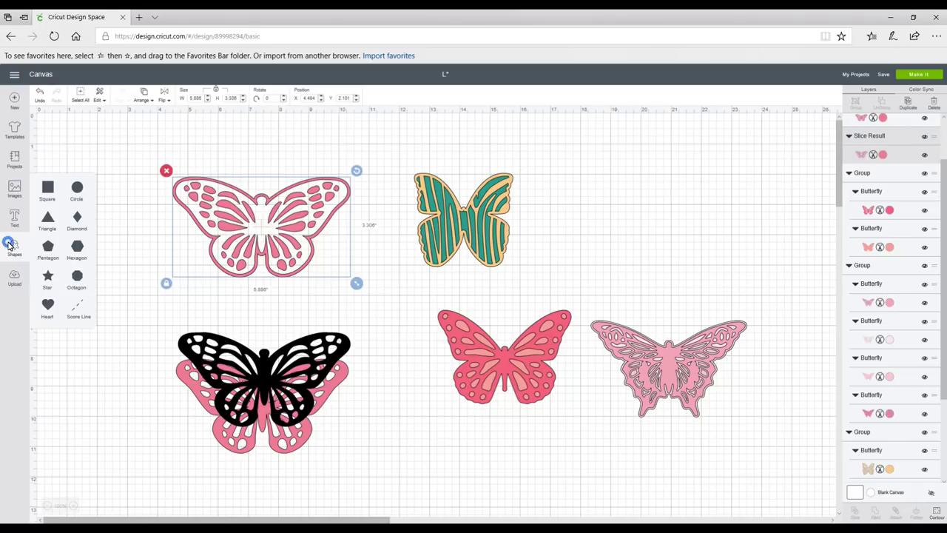
left_click(77, 187)
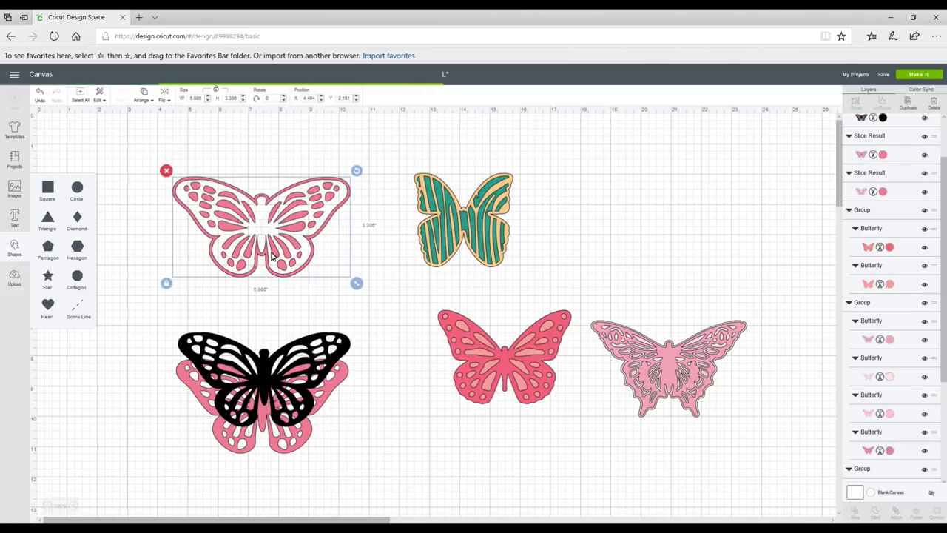
left_click(136, 323)
left_click_drag(242, 319, 167, 318)
left_click_drag(153, 279, 264, 243)
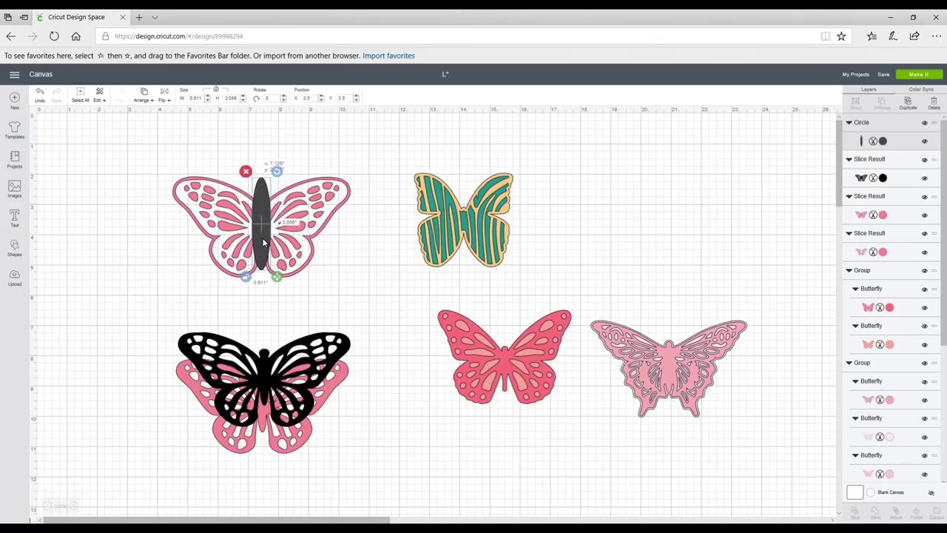
left_click_drag(376, 144, 204, 274)
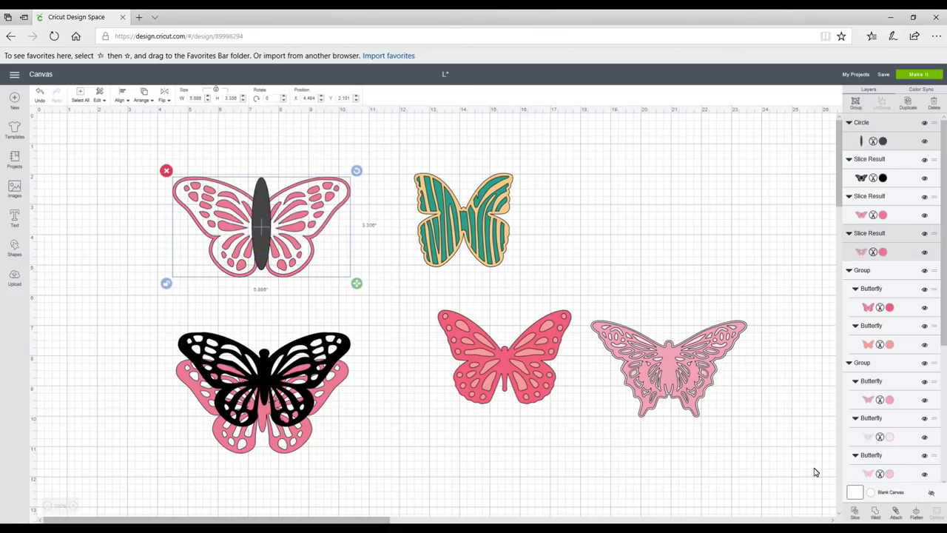
left_click(856, 512)
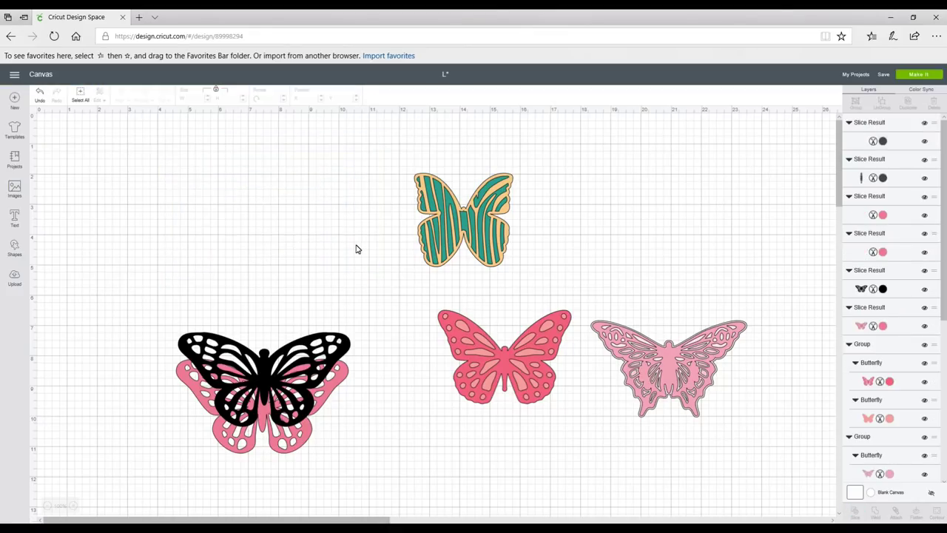
- Delete the leftover ellipse and black butterfly, and move the lace pink butterfly left
left_click_drag(307, 196, 708, 181)
left_click_drag(223, 173, 288, 478)
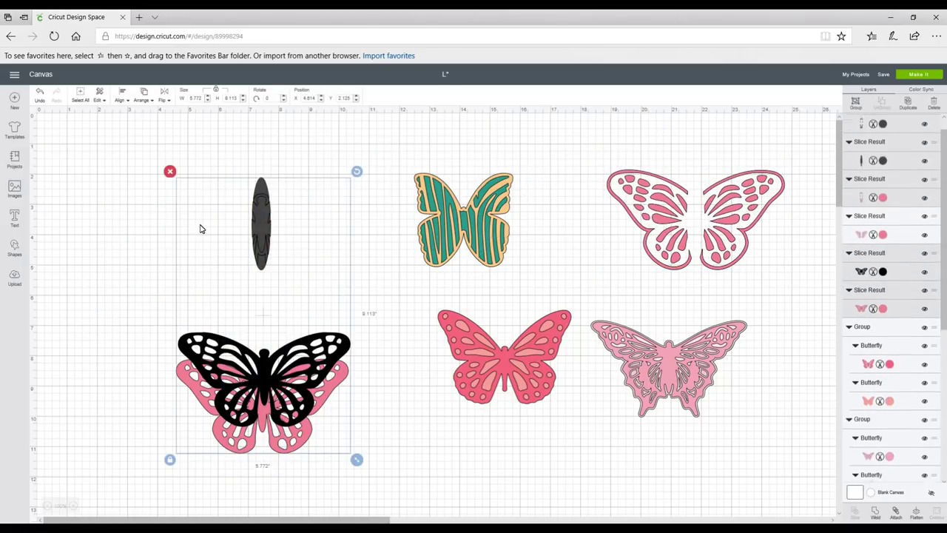
left_click(169, 171)
left_click_drag(683, 370, 231, 299)
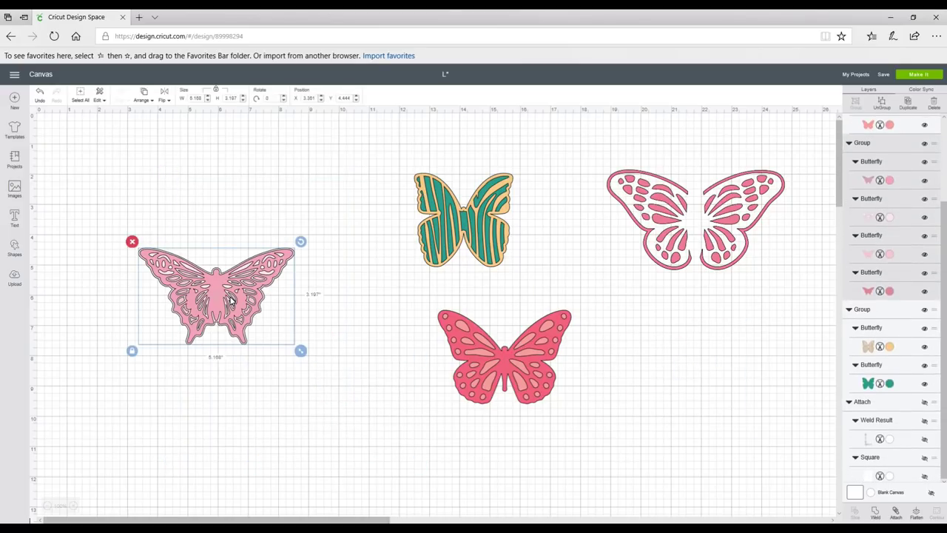
- Hide the lace butterfly's detail layers, slice the solid pink butterfly, and separate its outline and fill
left_click(923, 180)
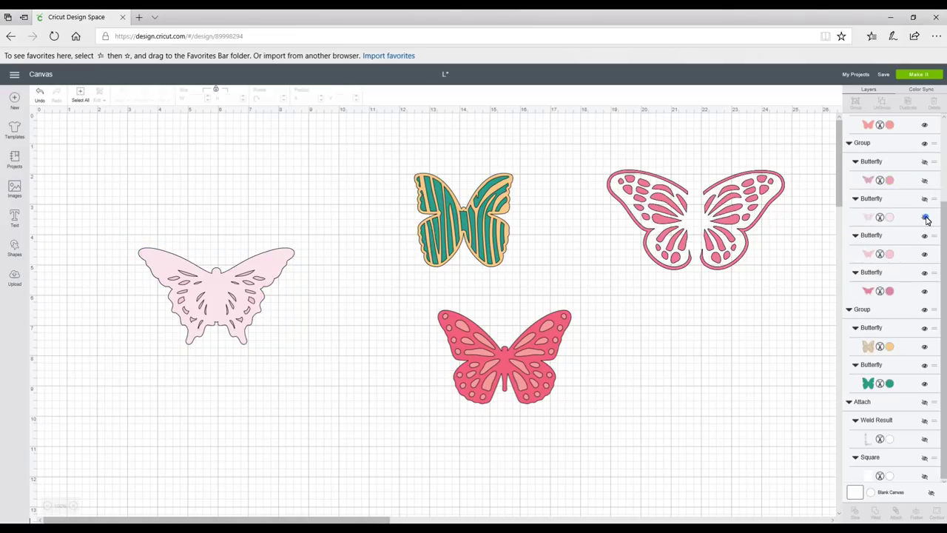
left_click(925, 217)
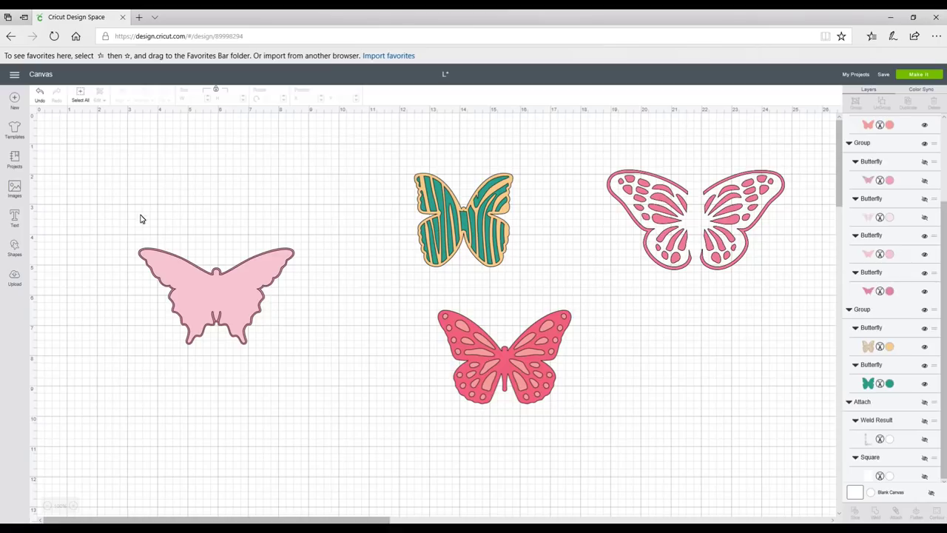
left_click_drag(137, 215, 278, 348)
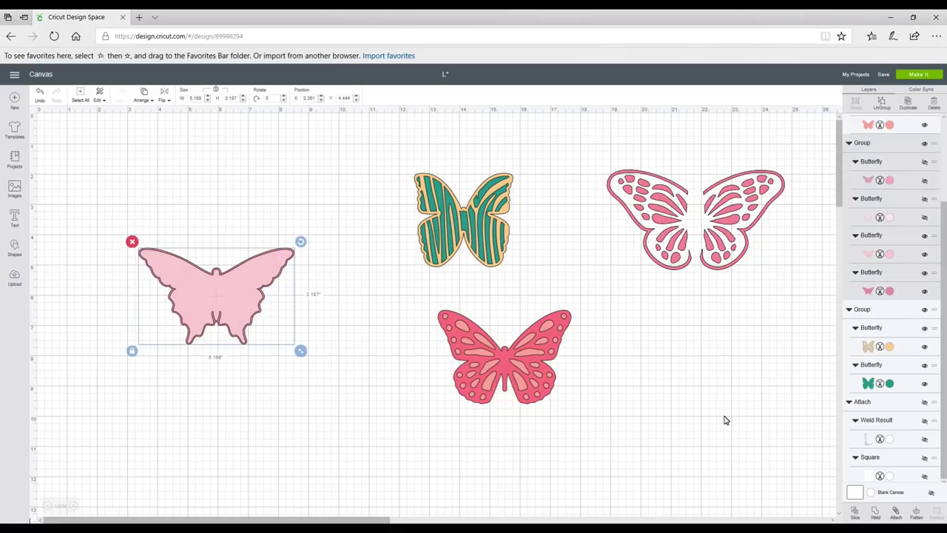
left_click(856, 511)
left_click_drag(234, 291, 228, 407)
left_click(251, 274)
left_click_drag(252, 275, 235, 403)
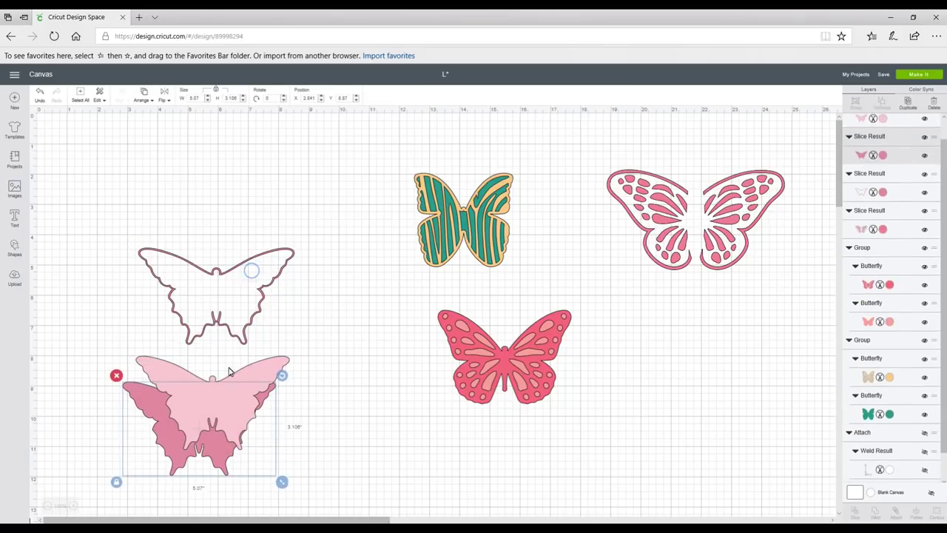
left_click_drag(242, 305, 238, 264)
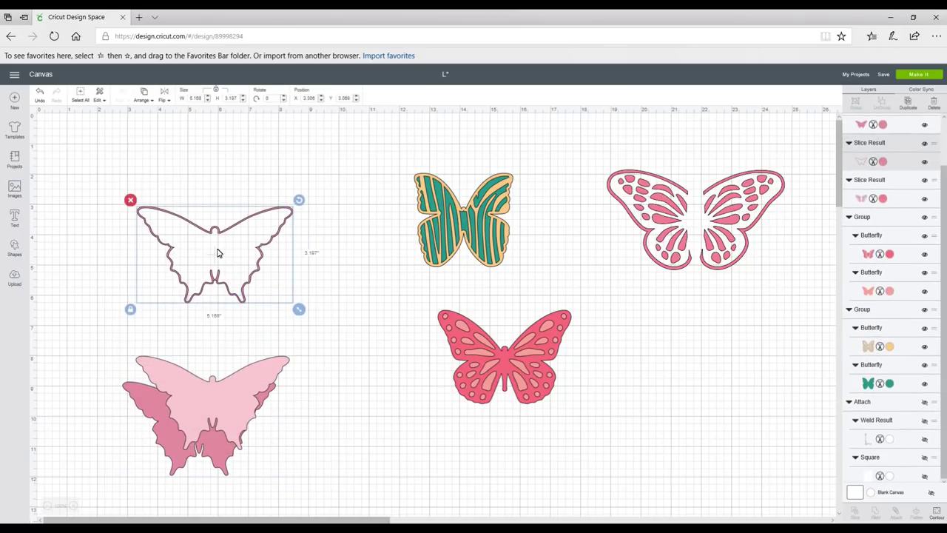
- Slice a narrow oval out of the butterfly outline's body and move the outline to the upper right
left_click(16, 247)
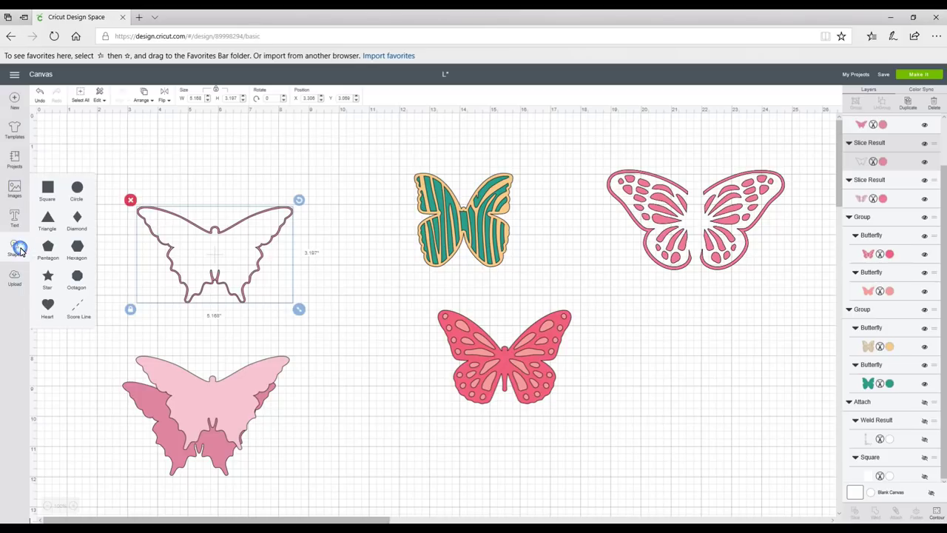
left_click(76, 188)
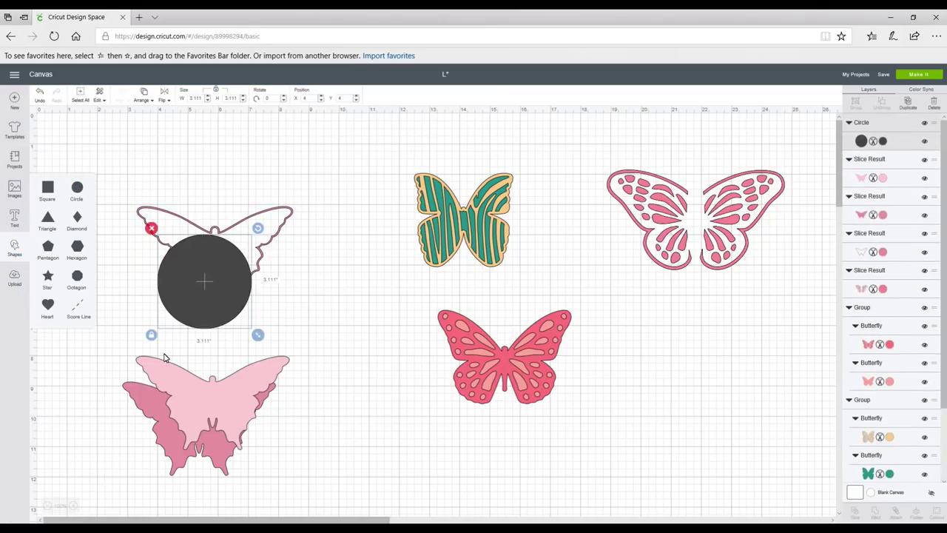
left_click_drag(258, 335, 172, 331)
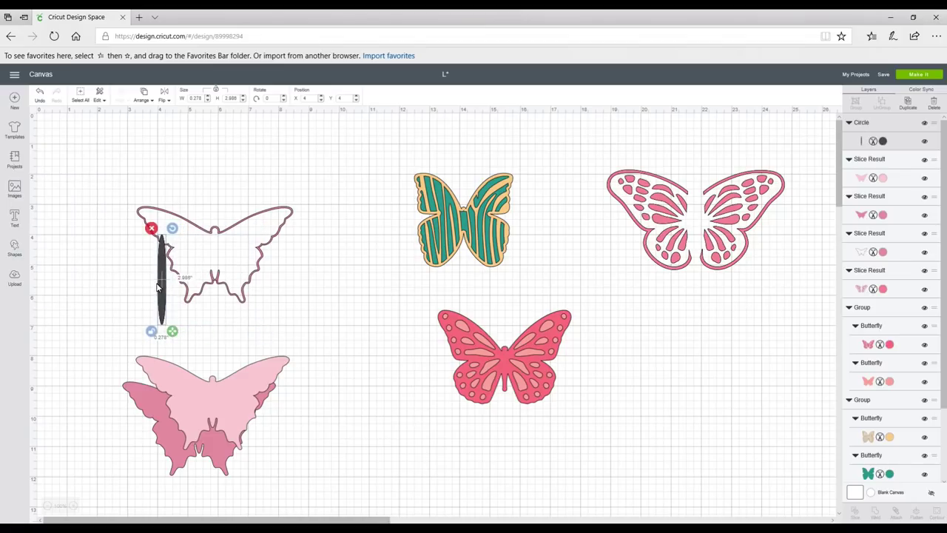
left_click_drag(160, 285, 215, 252)
left_click_drag(224, 299, 226, 304)
left_click_drag(213, 259, 212, 260)
left_click_drag(308, 207, 117, 309)
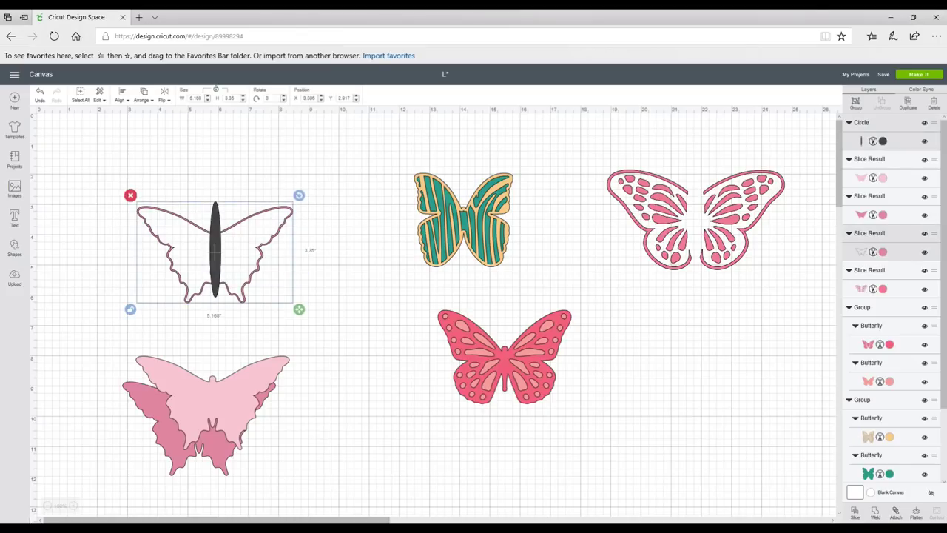
left_click(856, 515)
left_click_drag(249, 228, 740, 268)
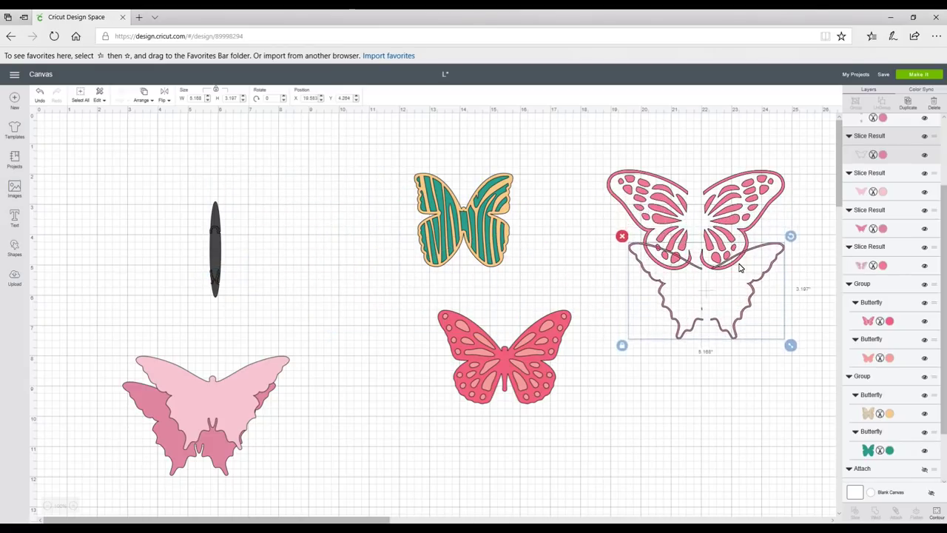
- Check the outline's hide contour options, then delete the leftover oval and pink butterfly piece
left_click(935, 516)
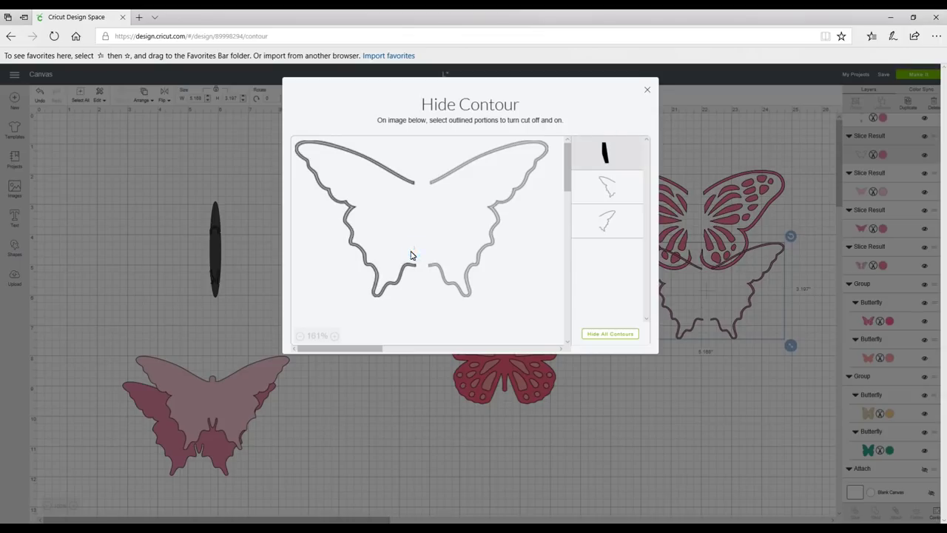
left_click(647, 92)
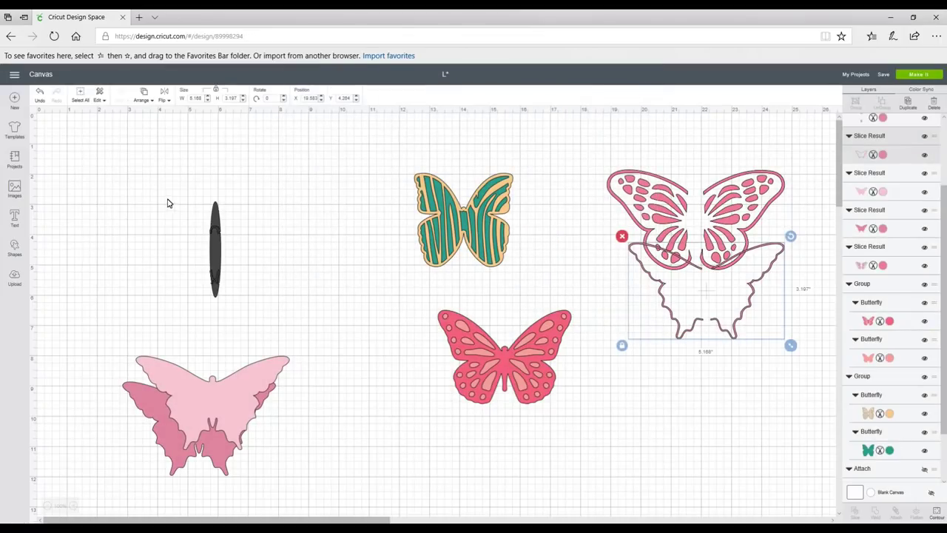
left_click_drag(166, 187, 283, 494)
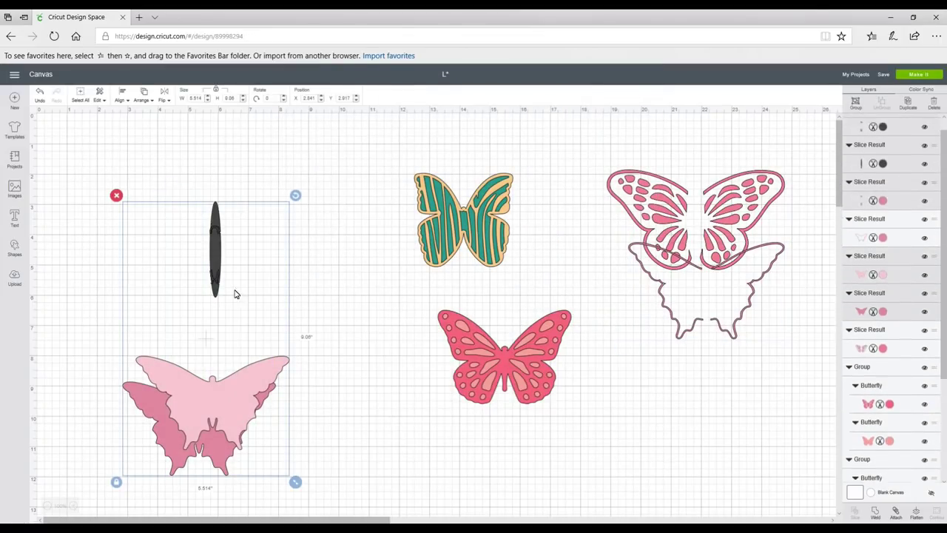
left_click(117, 196)
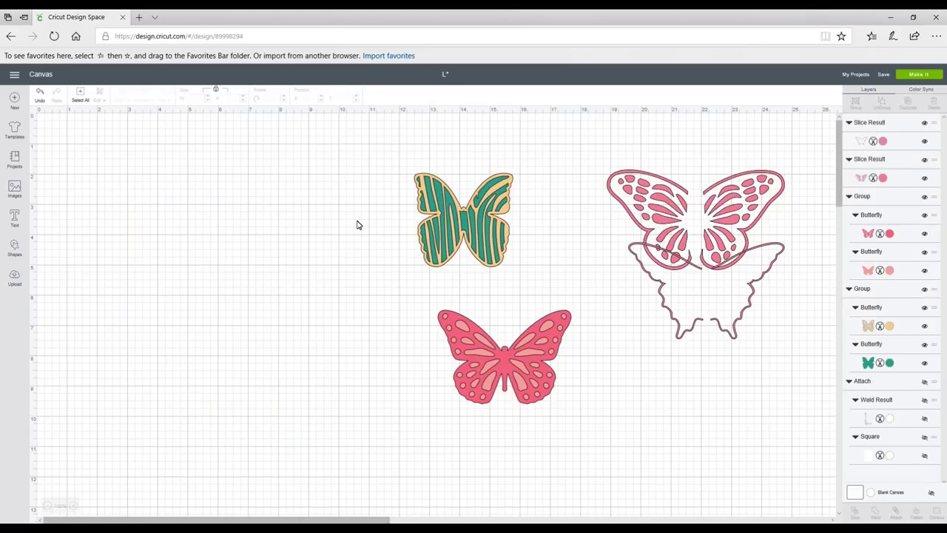
- Move the teal and tan butterfly group lower left, slice it, and separate the pieces
left_click_drag(516, 173, 409, 274)
left_click_drag(474, 235, 199, 317)
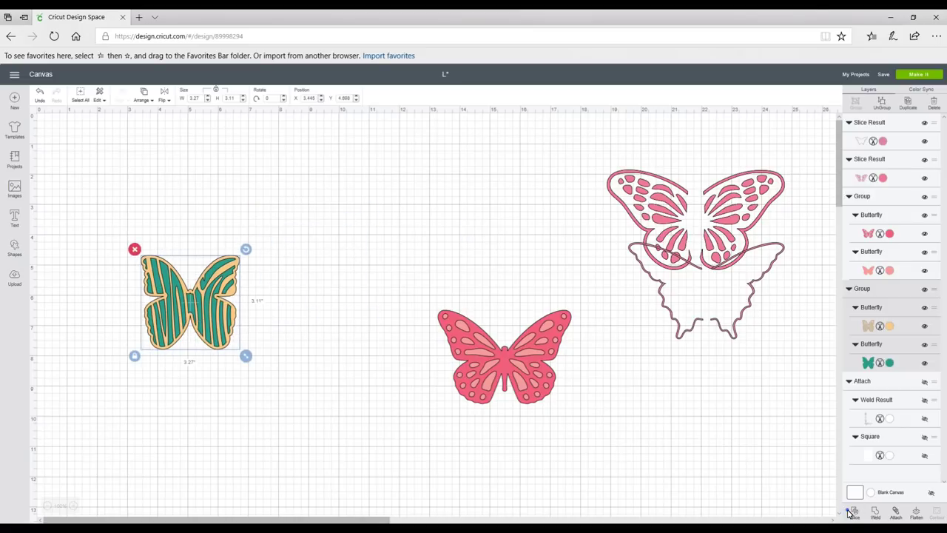
left_click(855, 511)
left_click(190, 290)
left_click_drag(190, 290, 224, 394)
left_click(216, 307)
left_click_drag(216, 307, 223, 407)
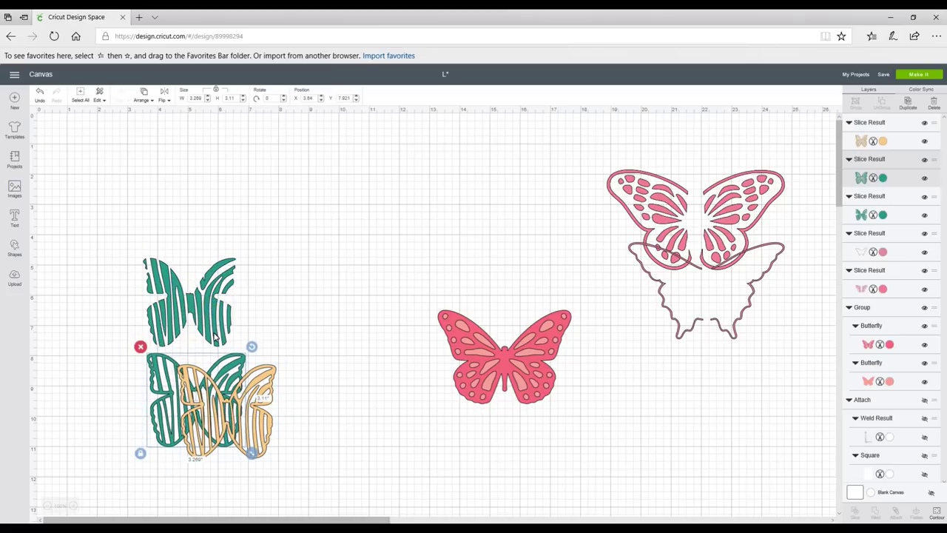
left_click_drag(214, 326, 333, 421)
left_click_drag(170, 384, 163, 231)
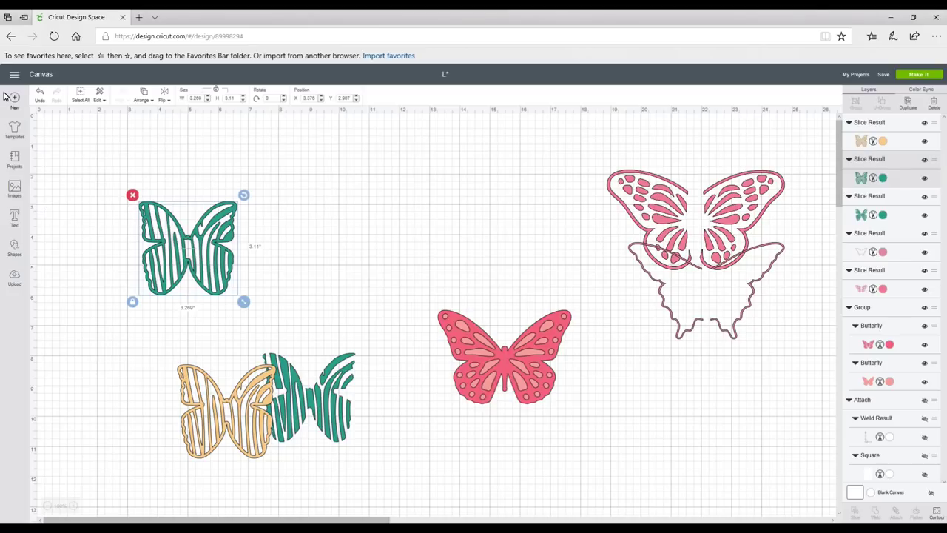
- Place a narrow ellipse between the teal wings, move the teal outline onto the pink butterfly, and clear leftovers
left_click(16, 247)
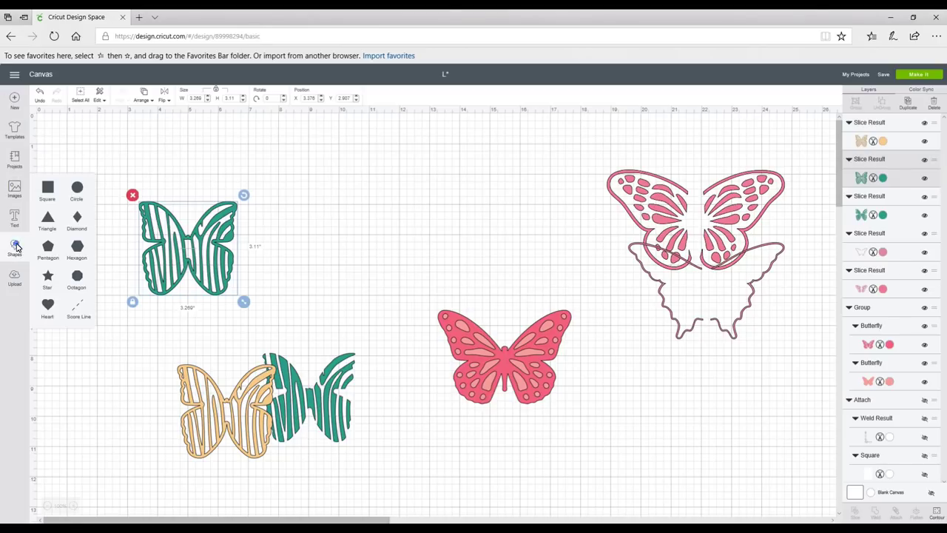
left_click(77, 189)
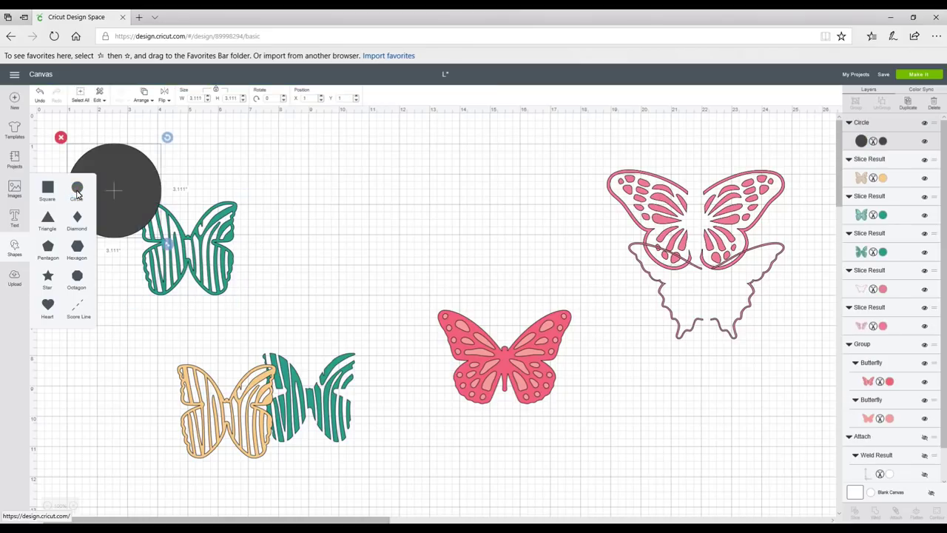
left_click(65, 298)
left_click_drag(172, 298, 87, 277)
left_click_drag(77, 239, 326, 226)
left_click_drag(325, 225, 705, 217)
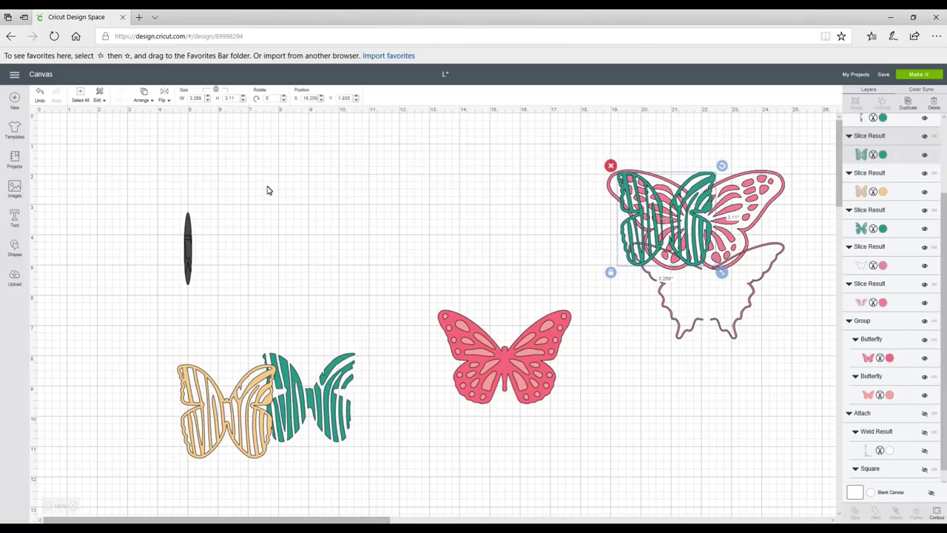
left_click_drag(168, 192, 316, 449)
left_click_drag(406, 291, 381, 283)
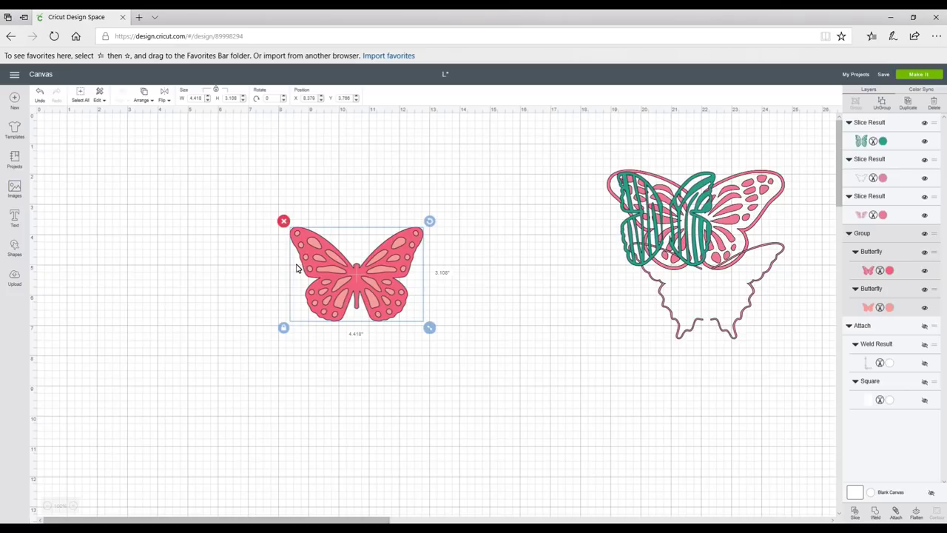
- Ungroup the red butterfly, then shrink its top layer and centre it over the larger one
left_click(881, 102)
left_click(395, 288)
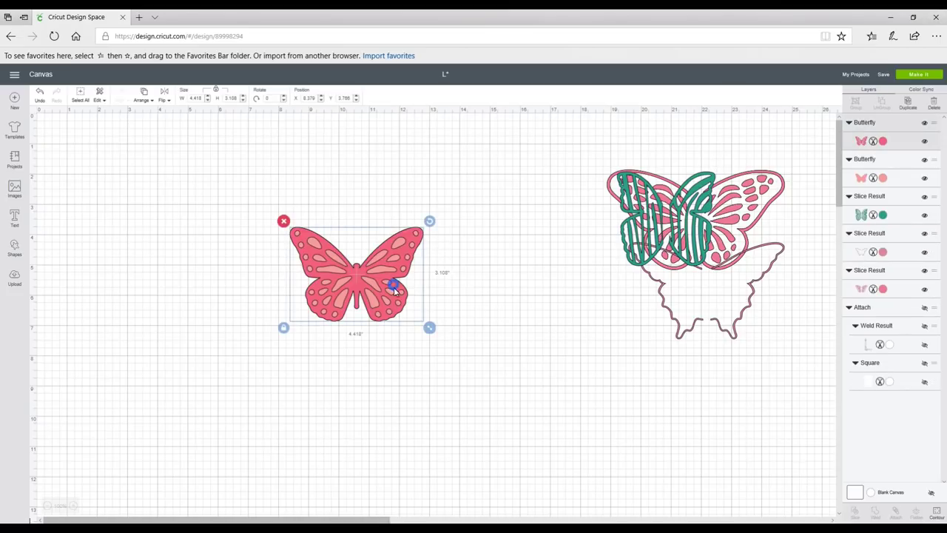
left_click(435, 326)
left_click(367, 299)
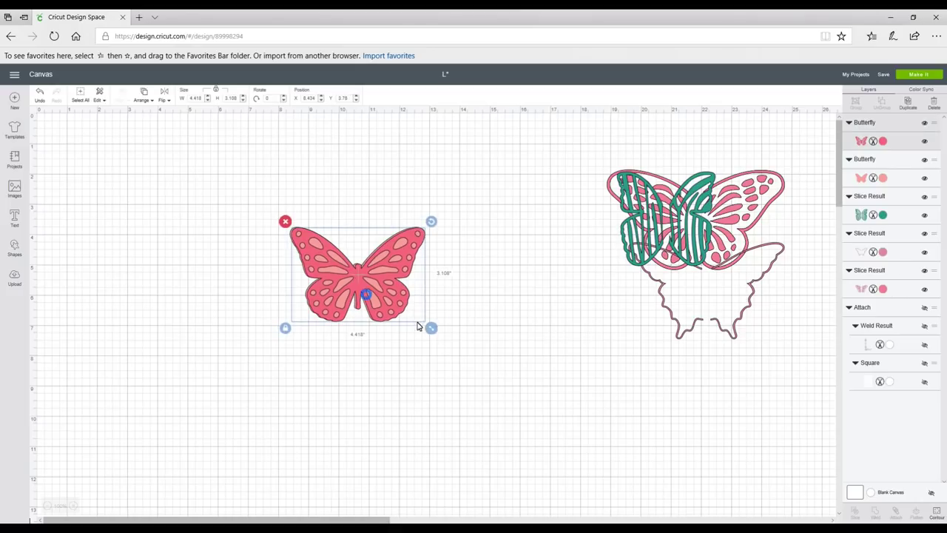
left_click_drag(426, 326, 409, 313)
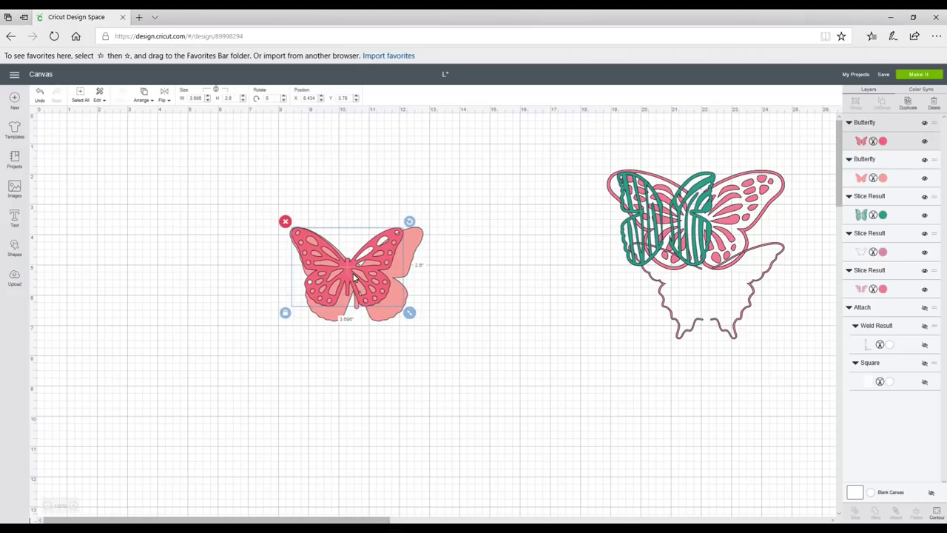
left_click_drag(348, 271, 360, 278)
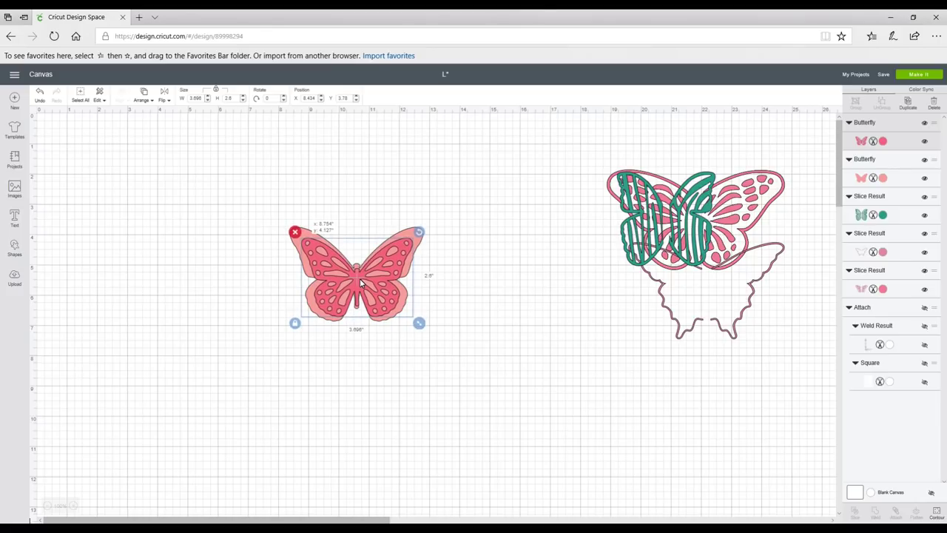
- Slice both red butterfly layers, separate the red and light-pink pieces, and add a circle
left_click(465, 239)
left_click_drag(464, 239, 287, 345)
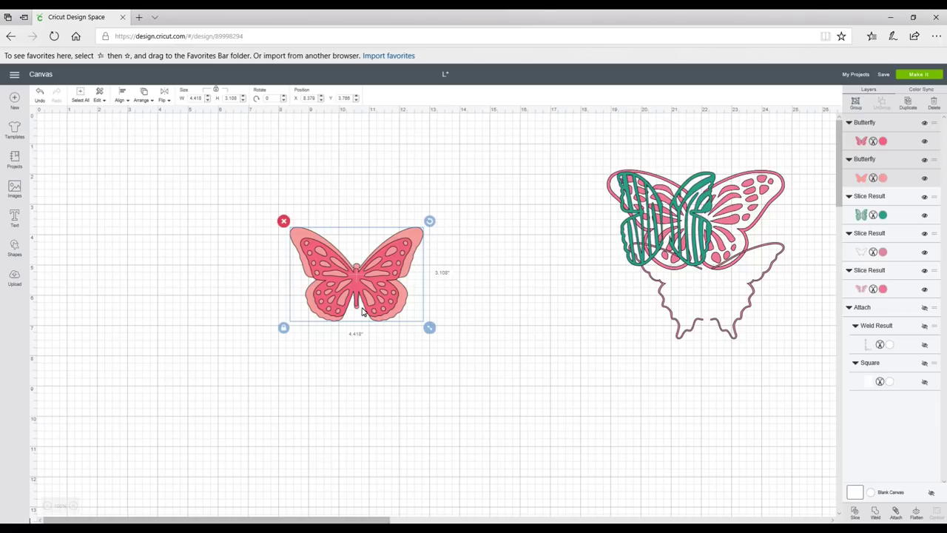
left_click(854, 516)
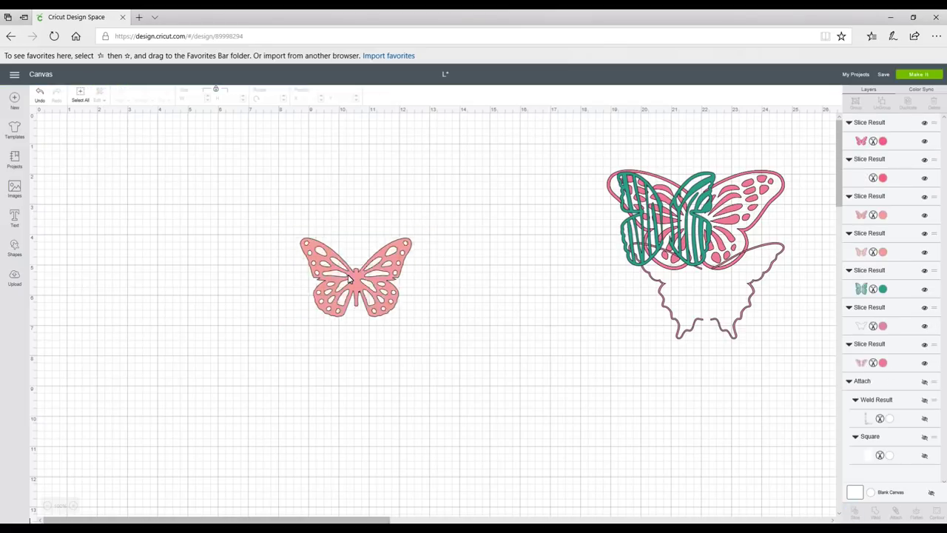
left_click_drag(377, 285, 388, 354)
left_click(386, 259)
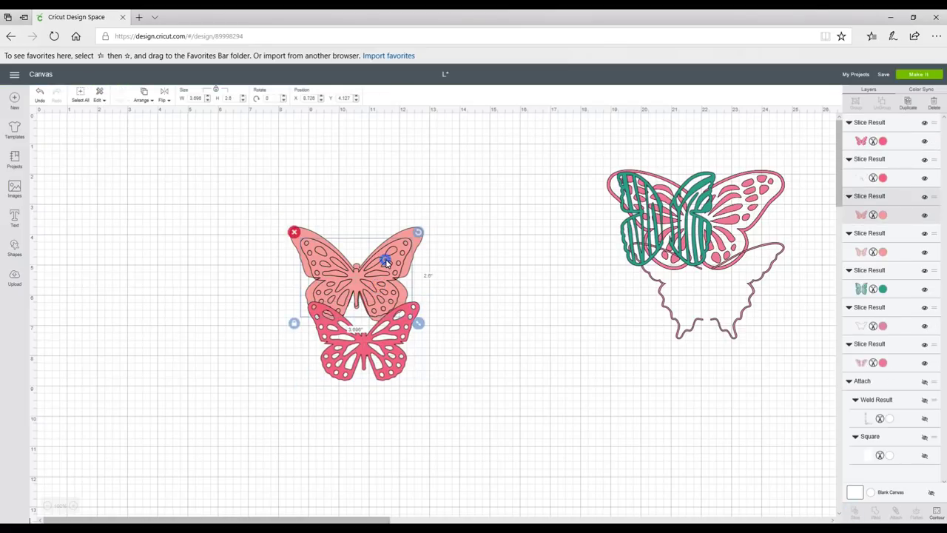
left_click_drag(386, 259, 361, 377)
left_click_drag(384, 279, 220, 253)
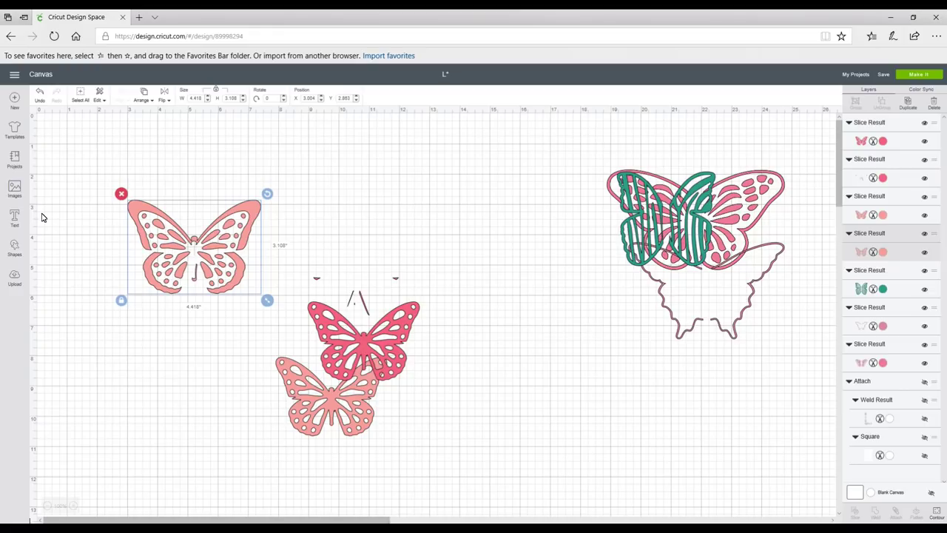
left_click(14, 248)
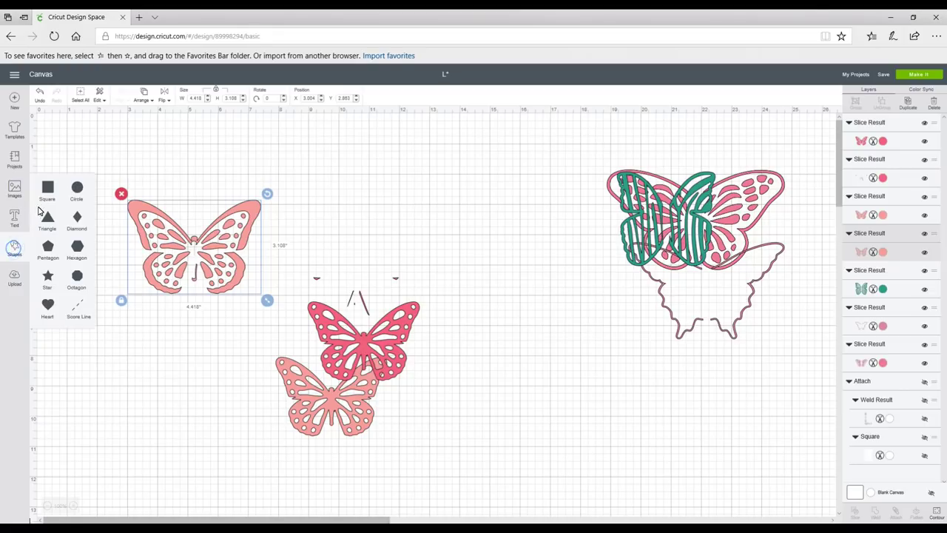
left_click(73, 194)
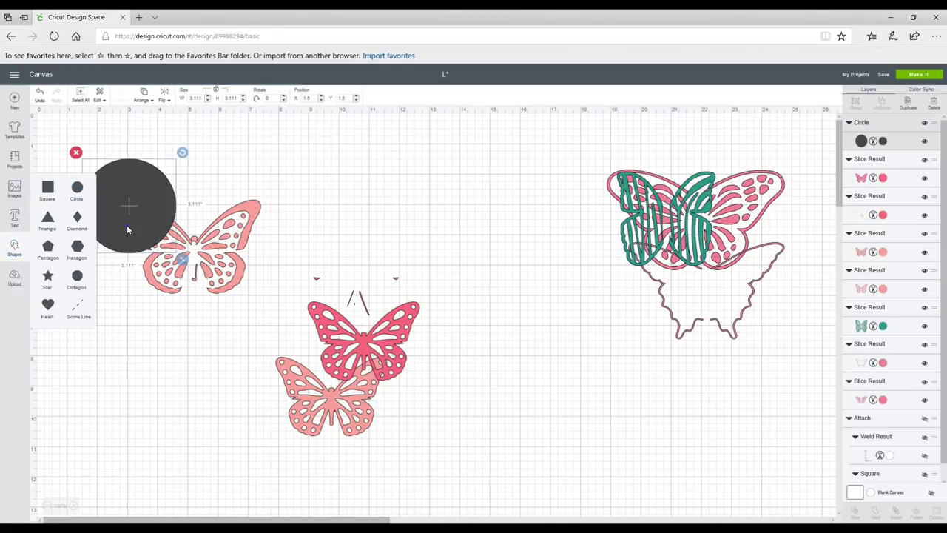
- Squeeze the circle into a thin ellipse over the light-pink butterfly's body and slice it into halves
left_click_drag(101, 247, 98, 290)
left_click(72, 301)
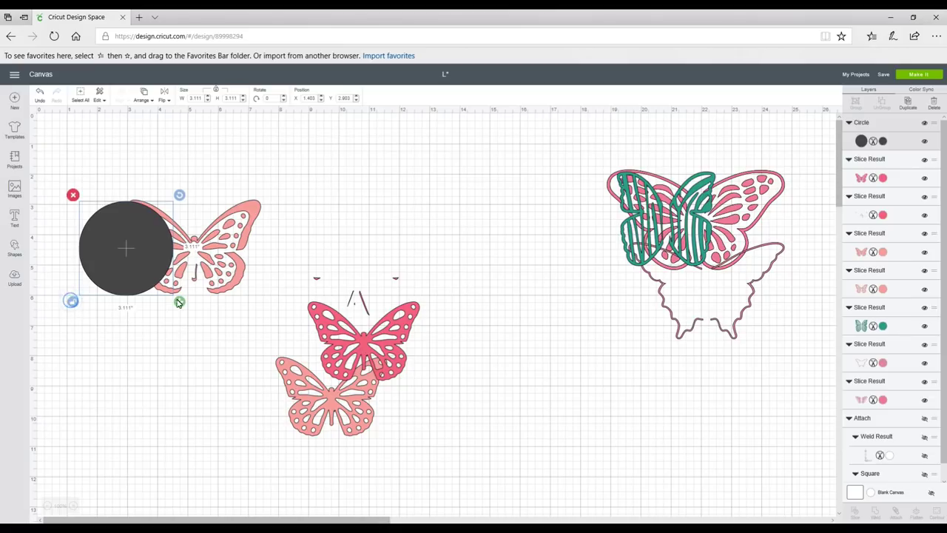
left_click_drag(183, 310, 106, 364)
left_click_drag(87, 298, 188, 279)
left_click_drag(292, 176, 158, 311)
left_click(855, 512)
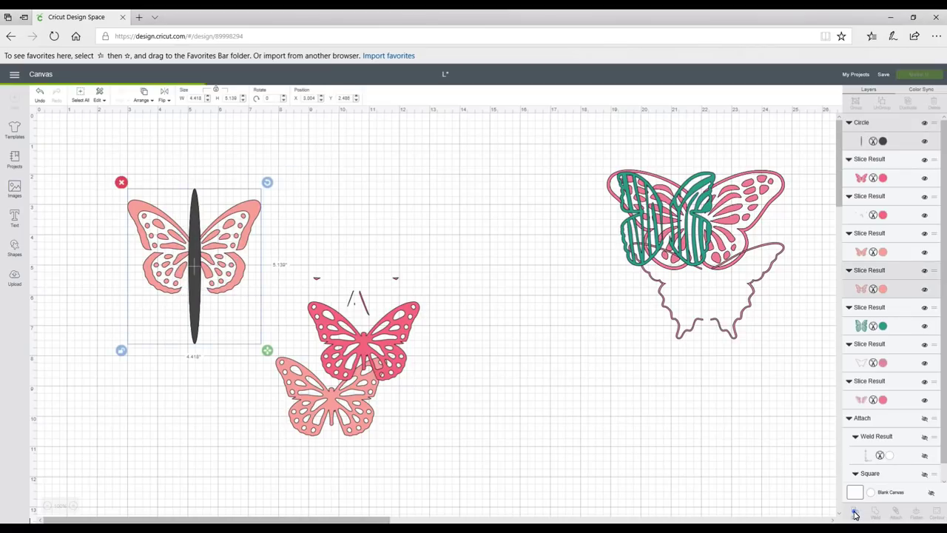
left_click_drag(247, 247, 379, 201)
- Delete the ellipse and lower red and pink butterflies, then shrink the split butterfly to about half size
left_click(117, 218)
left_click_drag(117, 217, 248, 362)
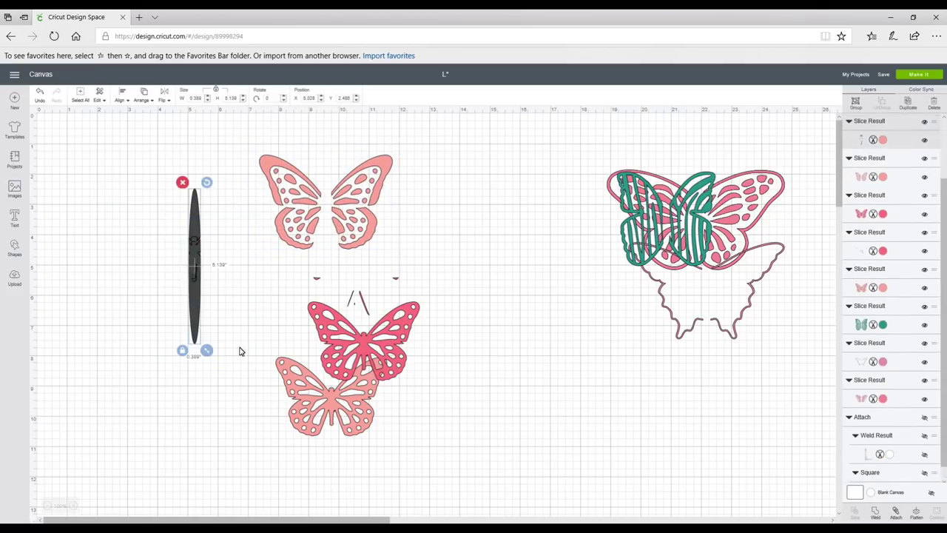
left_click(182, 182)
left_click_drag(459, 291, 287, 399)
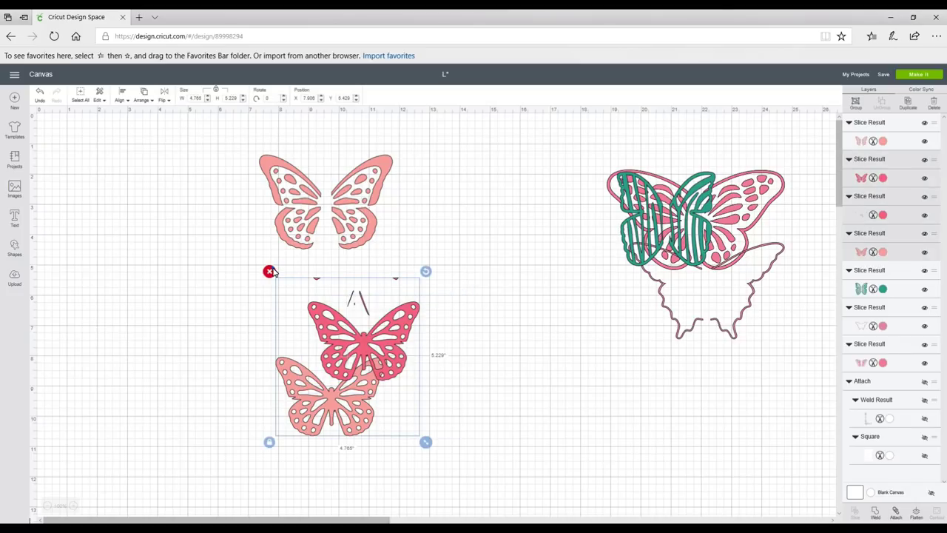
left_click(270, 271)
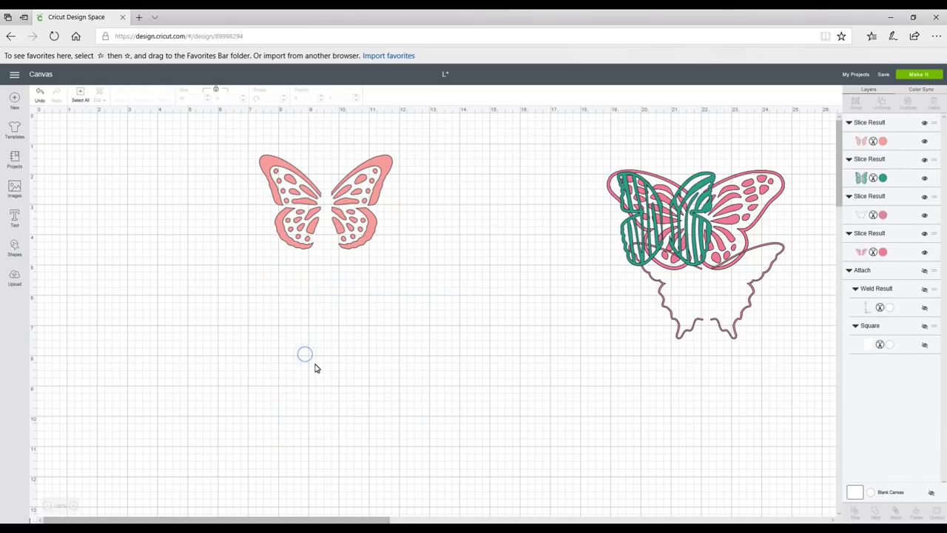
left_click_drag(331, 202, 291, 297)
left_click_drag(358, 354, 293, 309)
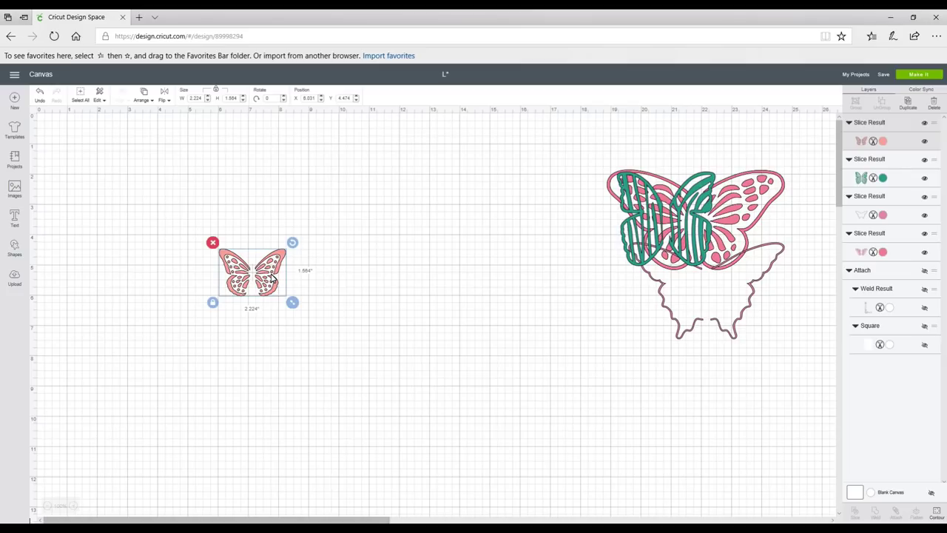
- Enlarge the split butterfly to about 4.6 inches wide
left_click_drag(287, 301, 364, 348)
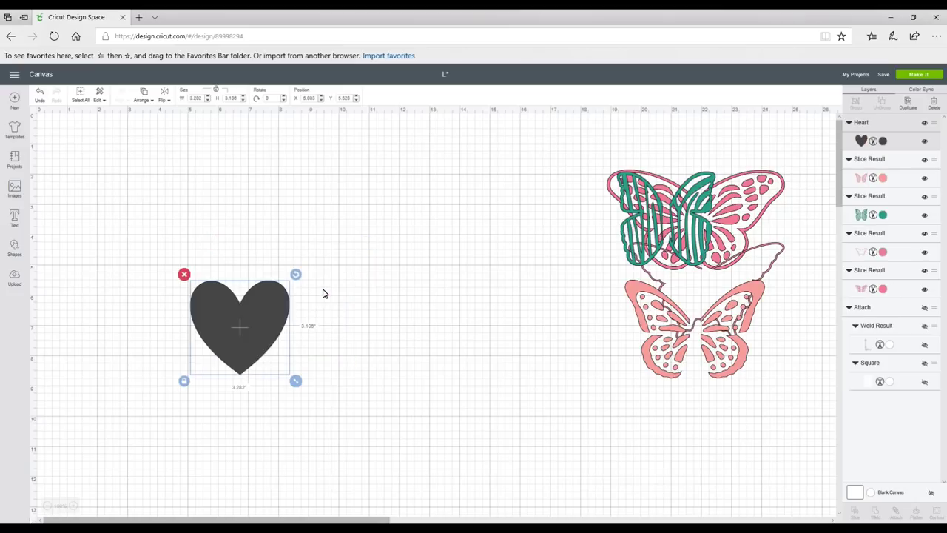
- Duplicate and shrink the heart, centre both hearts, slice them, and move the outline ring aside
left_click(912, 109)
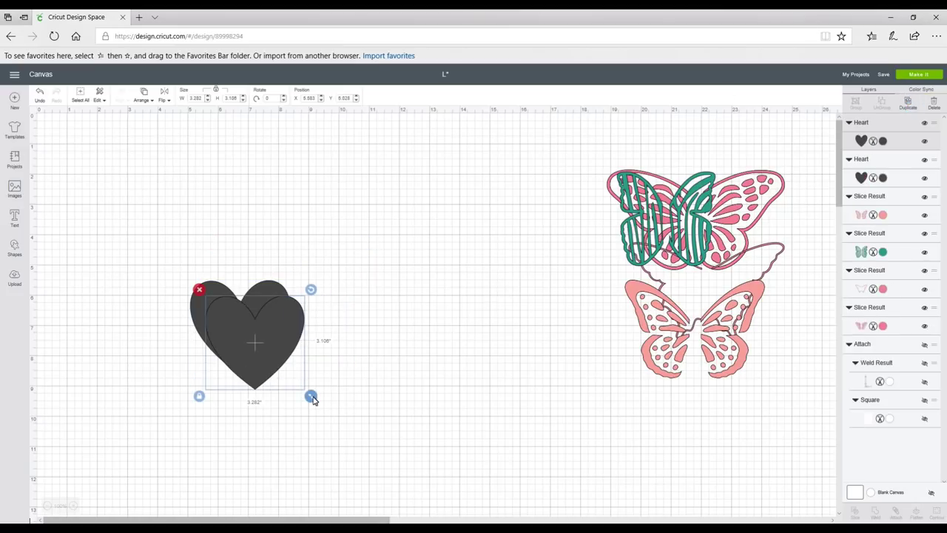
left_click_drag(312, 396, 281, 366)
left_click_drag(375, 258, 175, 370)
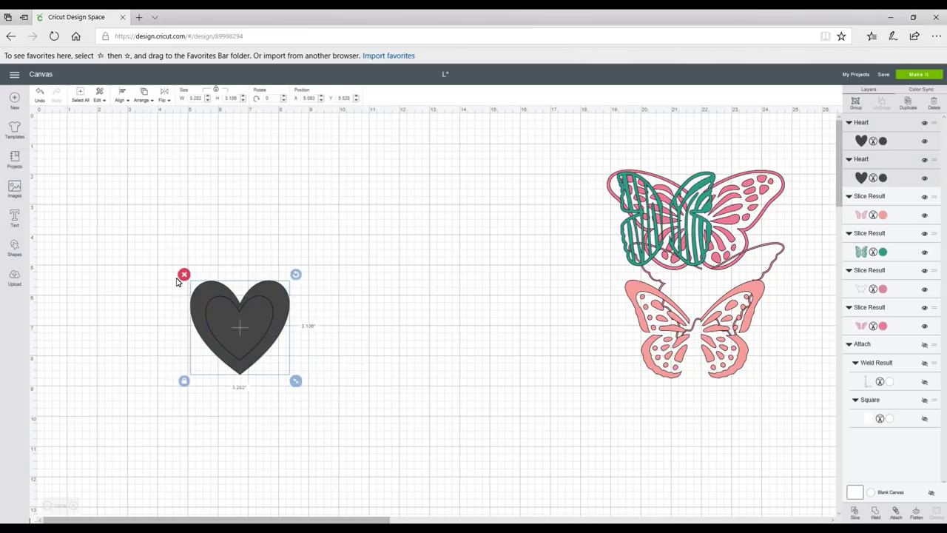
left_click(118, 96)
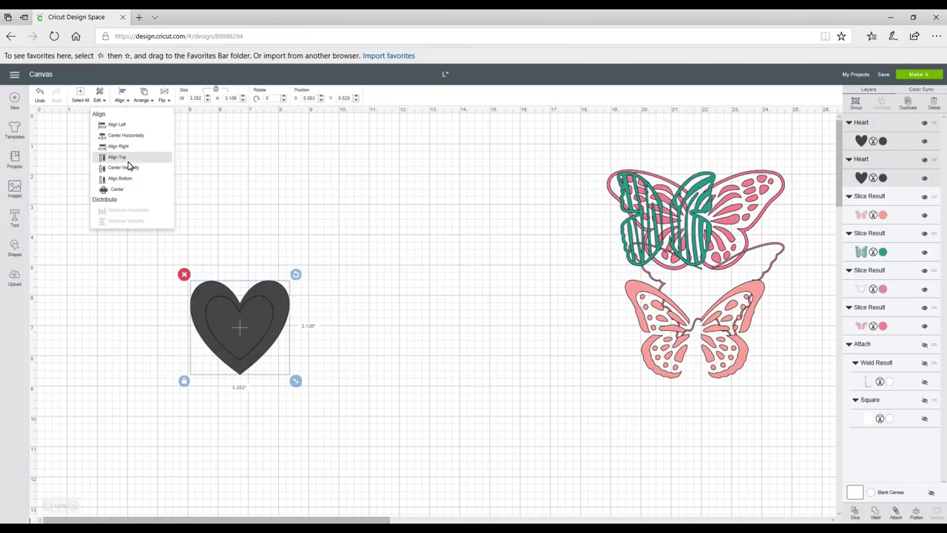
left_click(121, 190)
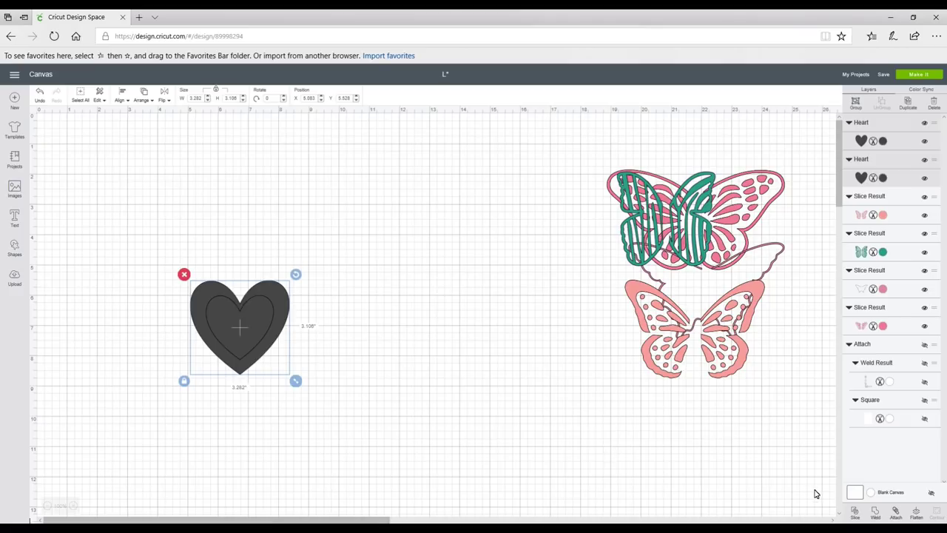
left_click(855, 515)
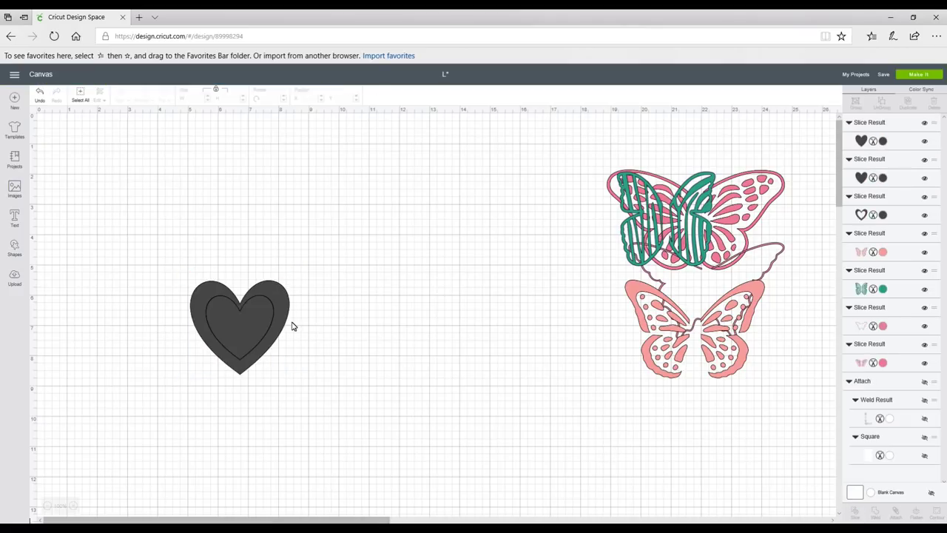
left_click_drag(281, 318, 442, 270)
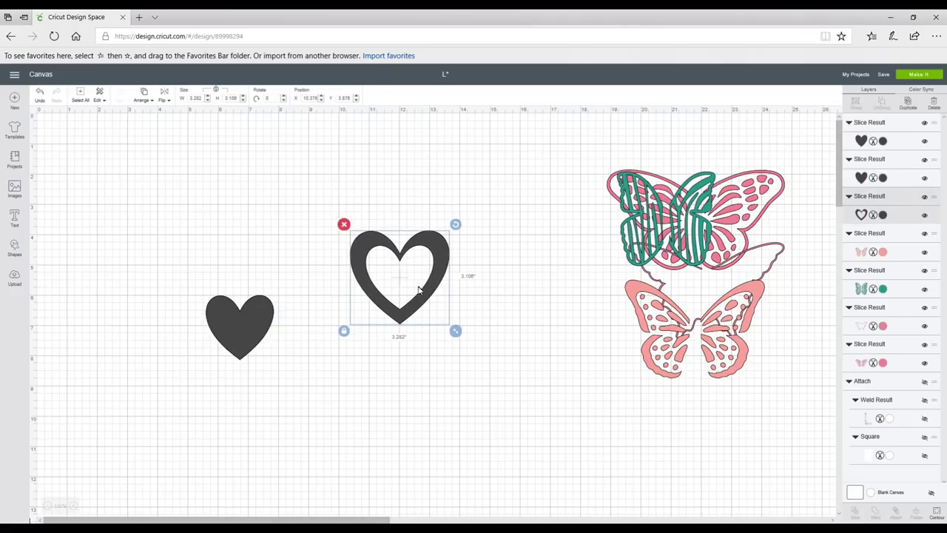
- Add a circle, squeeze it into a thin ellipse, then delete it
left_click(15, 248)
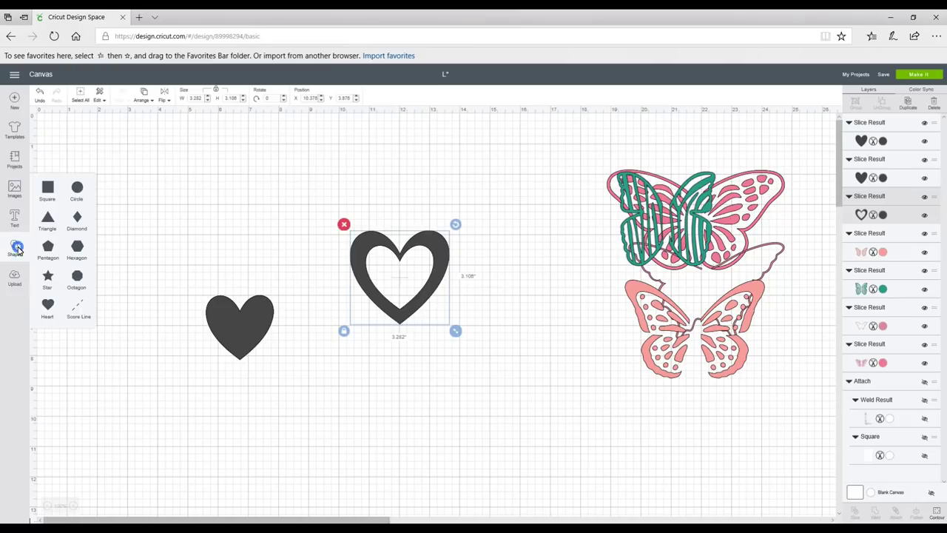
left_click(76, 188)
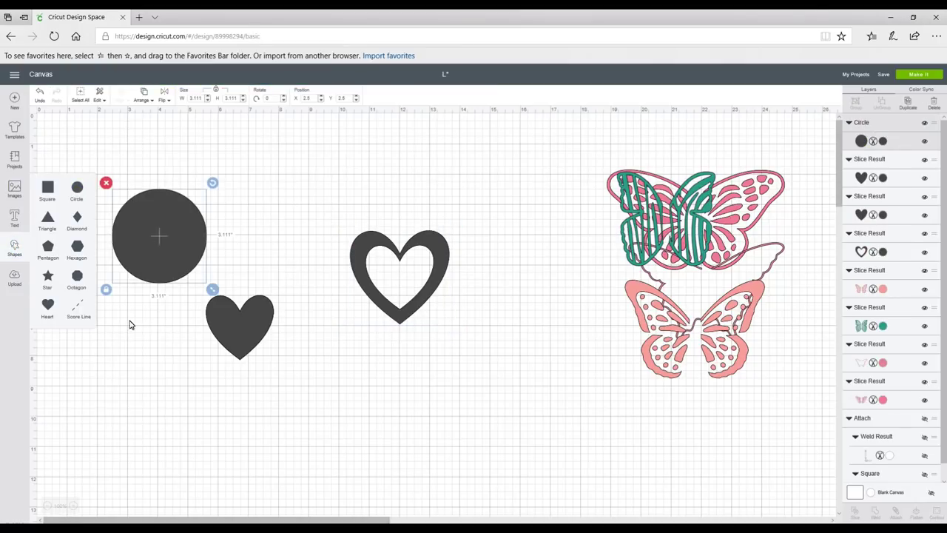
left_click(212, 290)
left_click_drag(212, 290, 141, 301)
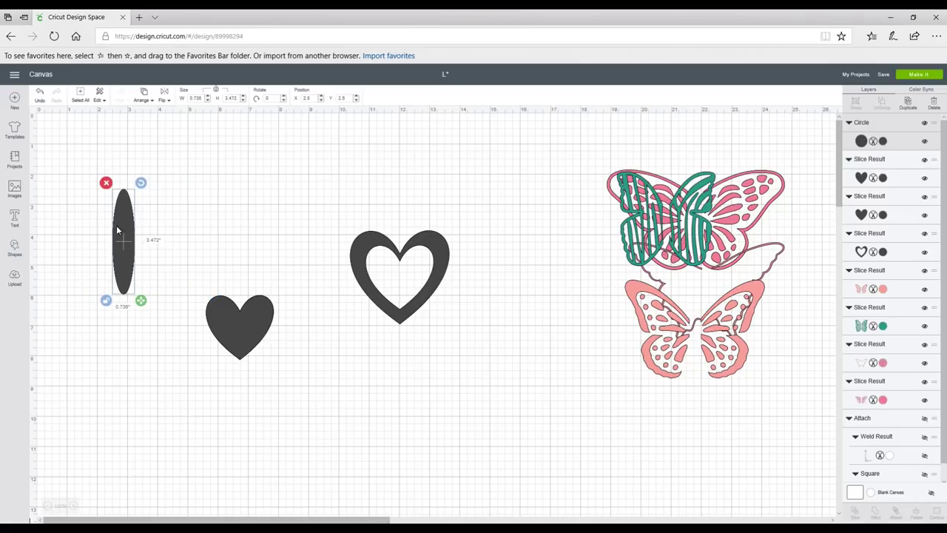
left_click(106, 184)
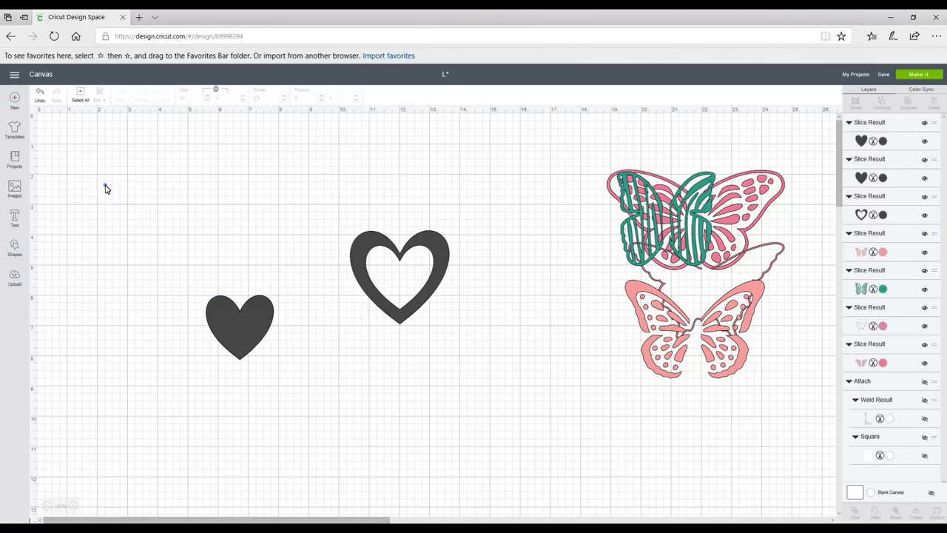
- Add a square, stretch it into a tall thin bar, and lay it across the heart outline
left_click(14, 249)
left_click(50, 190)
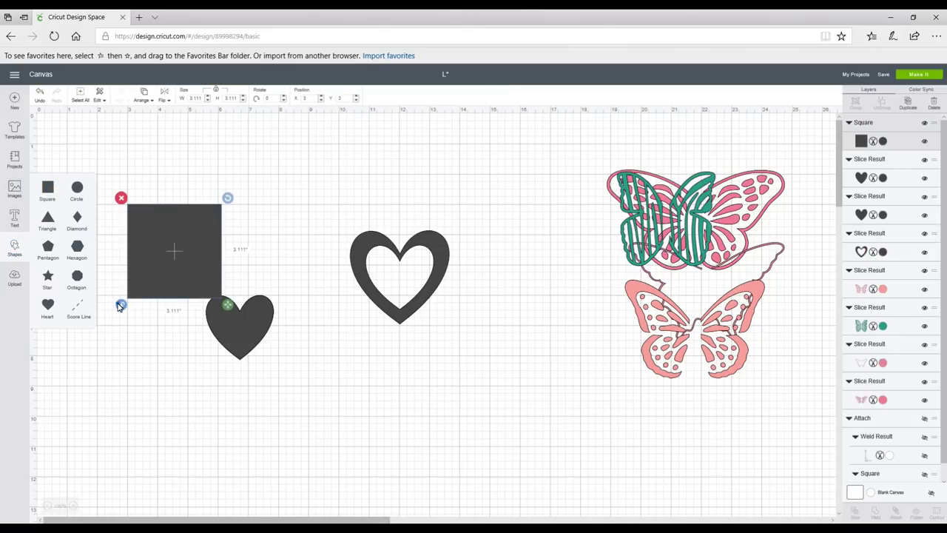
left_click_drag(230, 303, 142, 348)
left_click_drag(135, 302, 406, 318)
- Centre the bar on the heart outline, slice them, and move the sliced heart piece aside
left_click(485, 203)
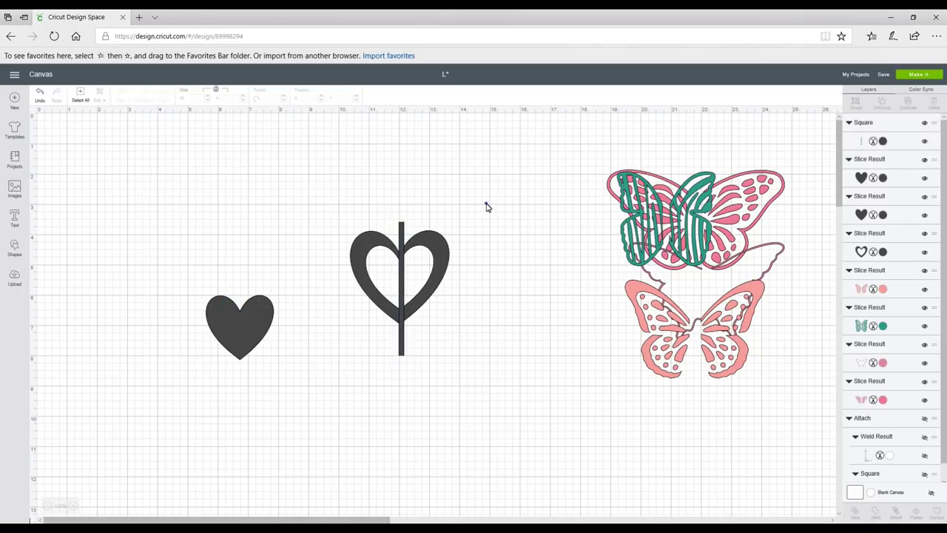
left_click_drag(494, 195, 325, 362)
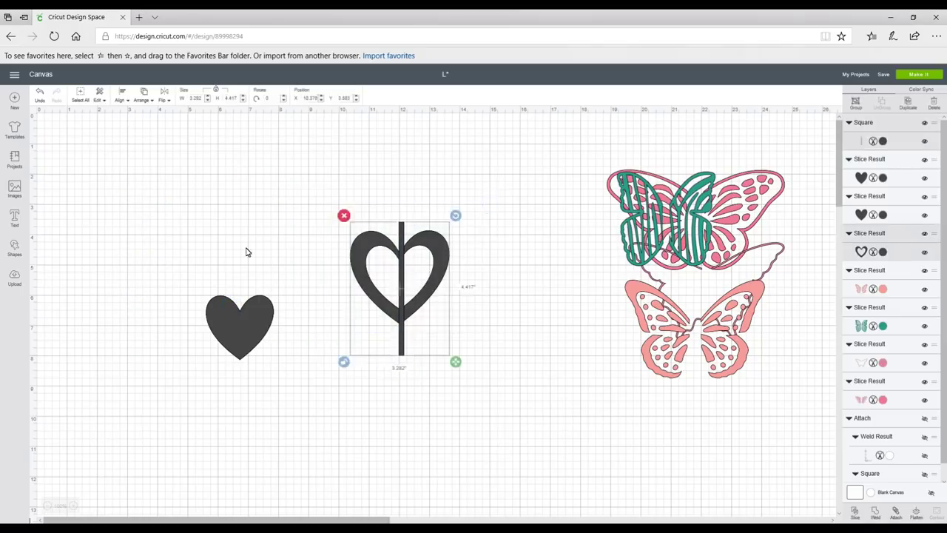
left_click(120, 99)
left_click(123, 190)
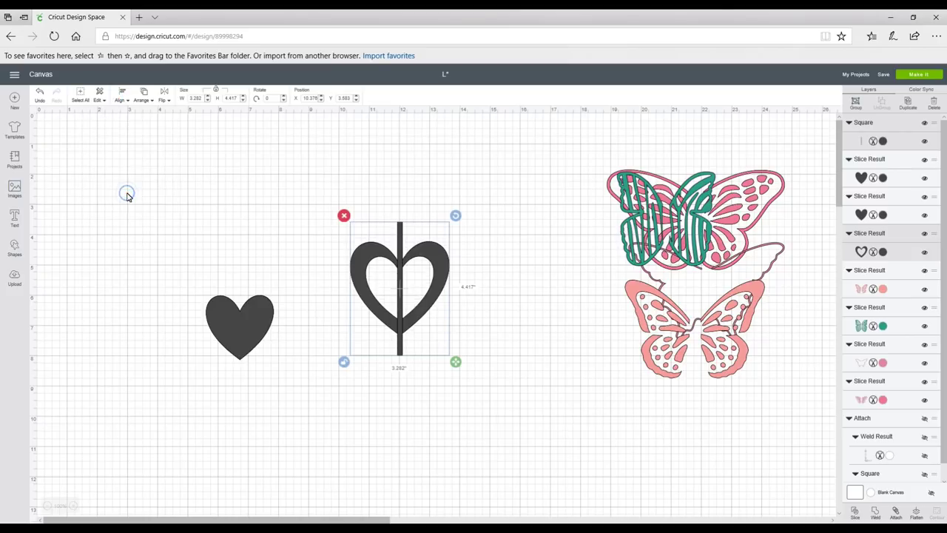
left_click(856, 514)
left_click_drag(442, 278, 555, 247)
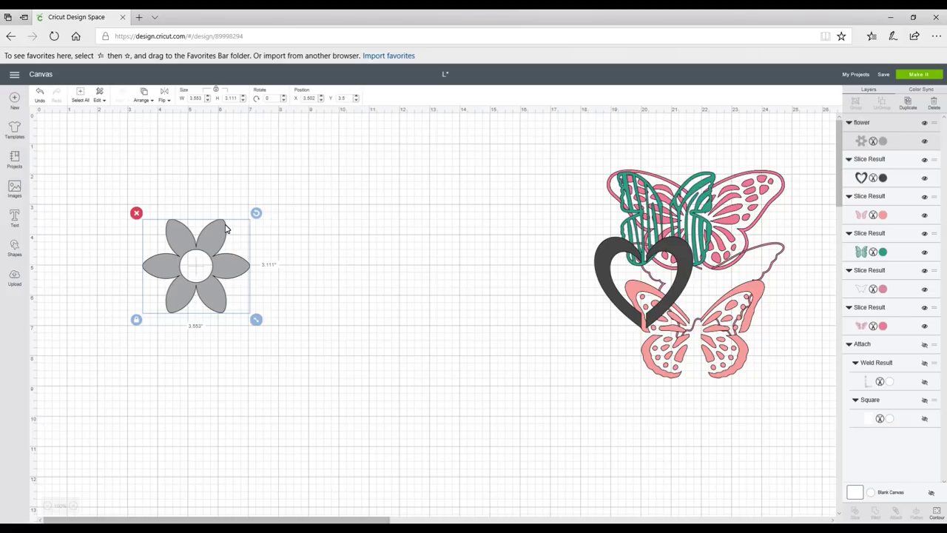
- Shift the grey six-petal flower slightly right and down on the canvas
left_click_drag(208, 249, 247, 264)
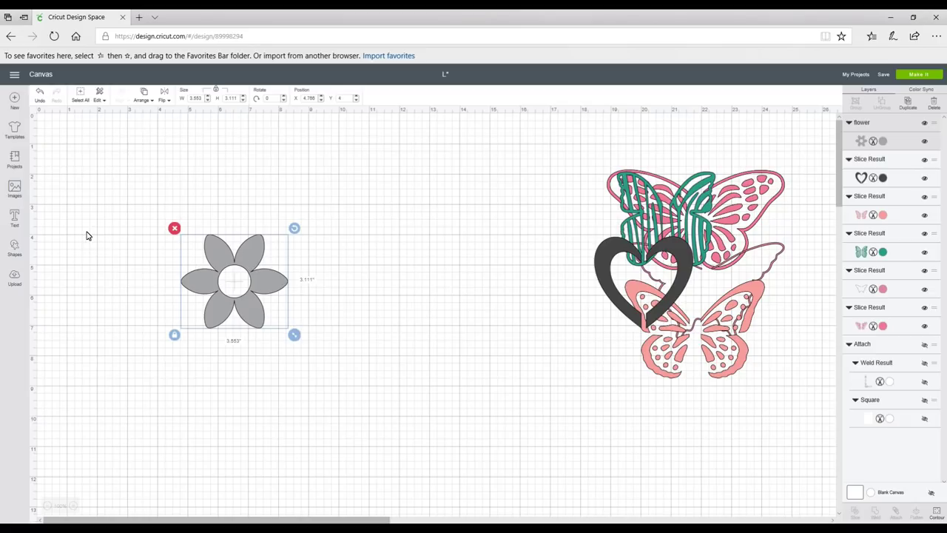
- Add a circle and shape it into a narrow ellipse tilted about 33.5° across the flower's centre
left_click(14, 246)
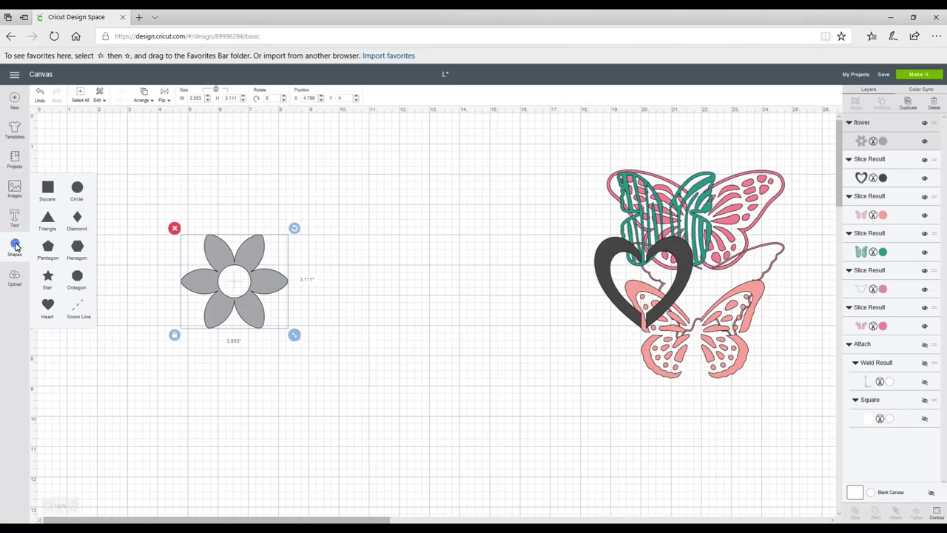
left_click(78, 192)
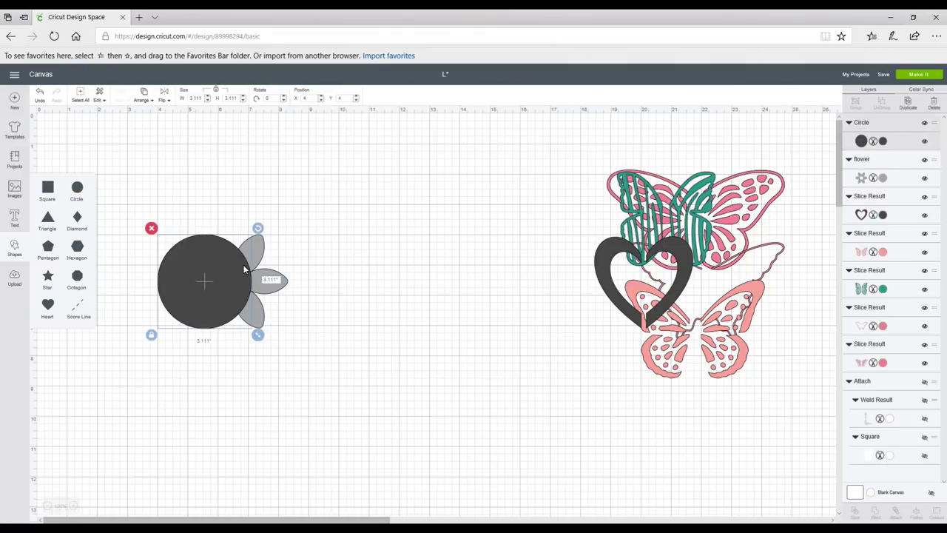
left_click_drag(229, 275, 410, 302)
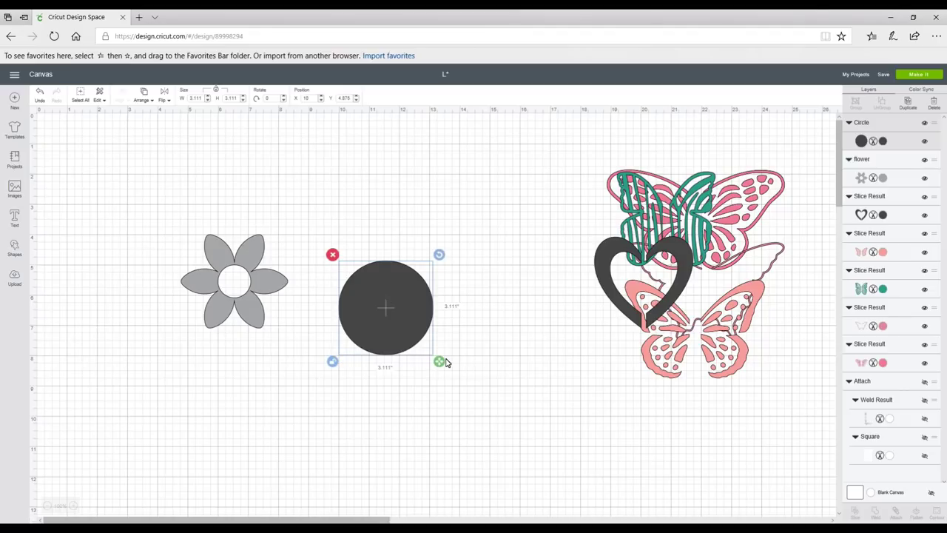
left_click_drag(443, 362, 380, 353)
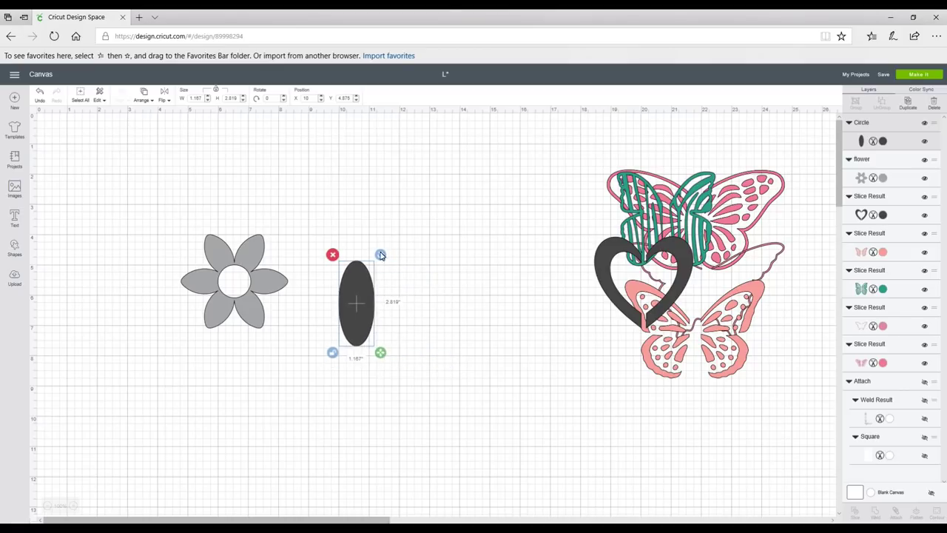
left_click_drag(380, 255, 252, 266)
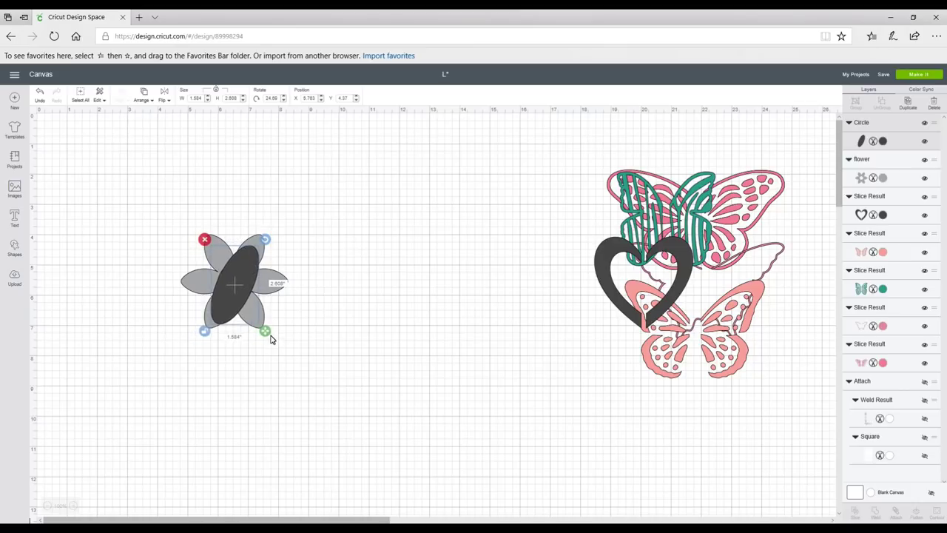
left_click_drag(265, 332, 255, 328)
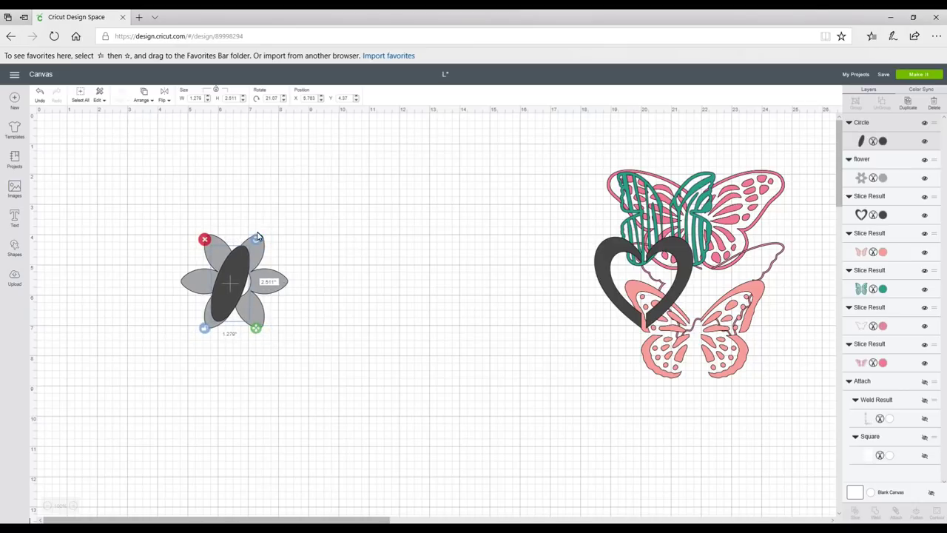
left_click_drag(256, 242, 263, 250)
left_click_drag(234, 284, 239, 279)
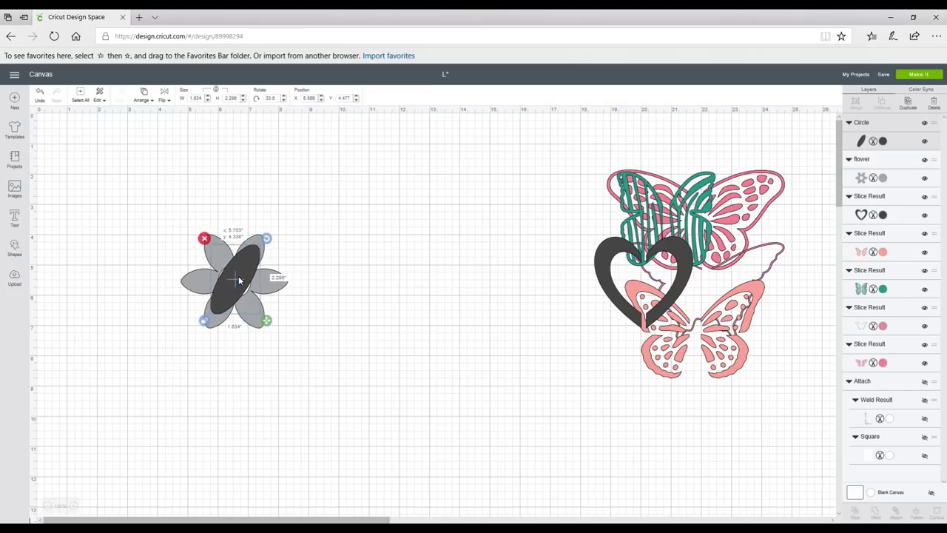
left_click_drag(267, 240, 267, 249)
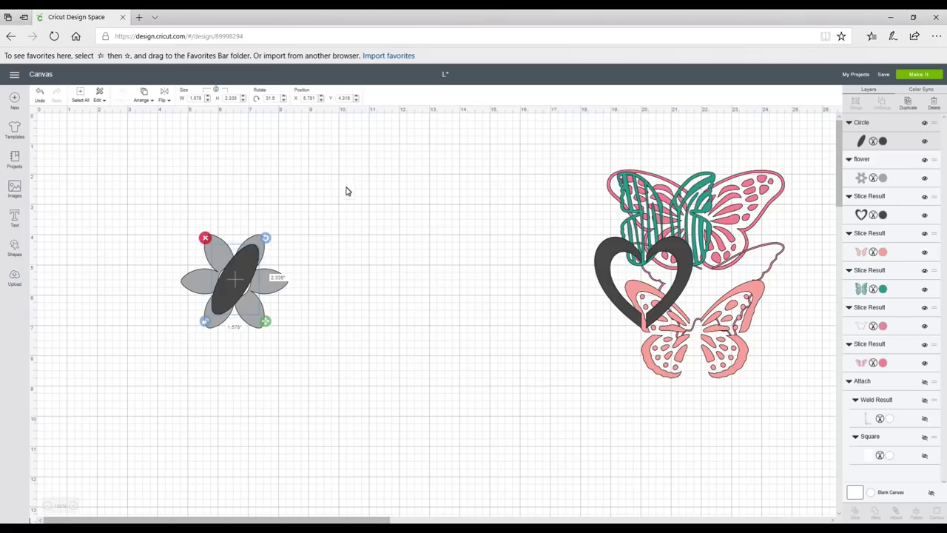
- Select the flower and tilted ellipse together and slice them
left_click(333, 222)
left_click_drag(334, 222, 177, 340)
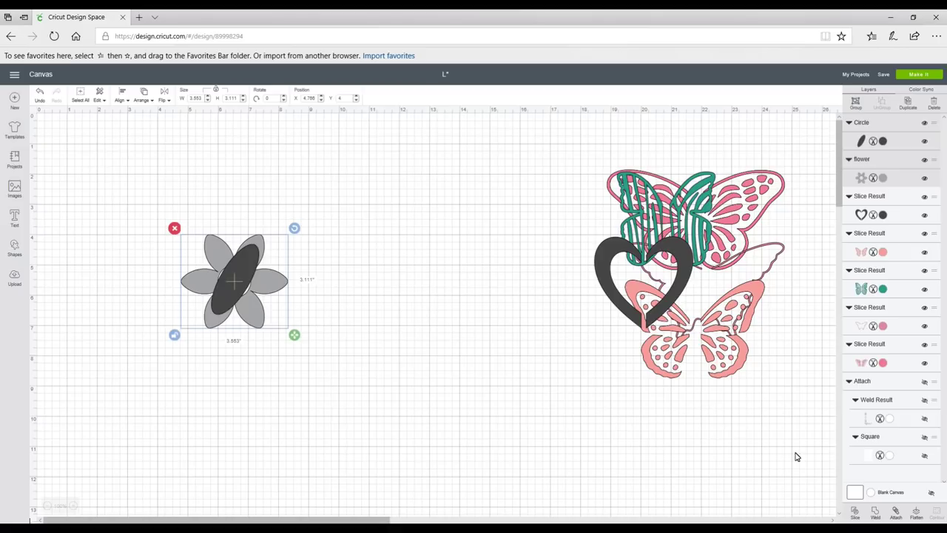
left_click(853, 513)
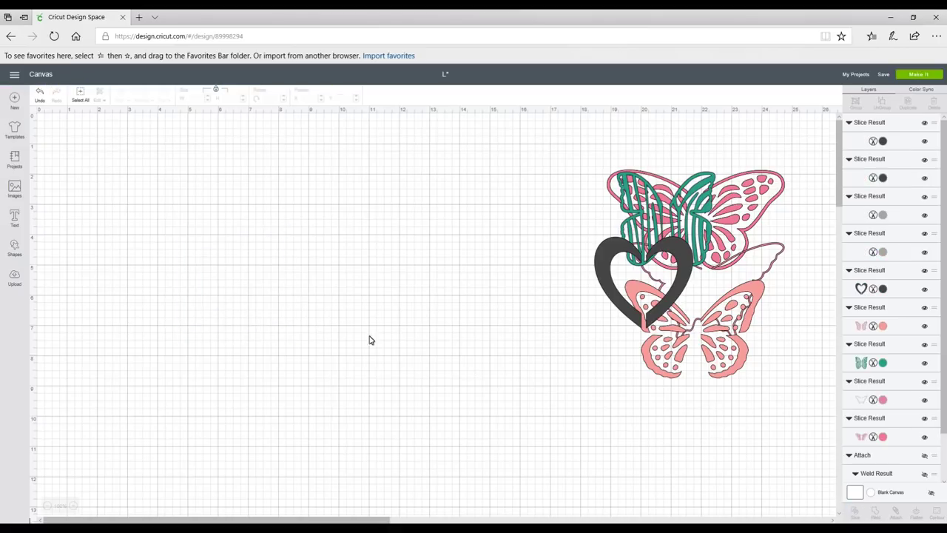
- Move the sliced flower piece aside and hide every contour except the upper crescent (0.937 × 1.067 in)
left_click(264, 250)
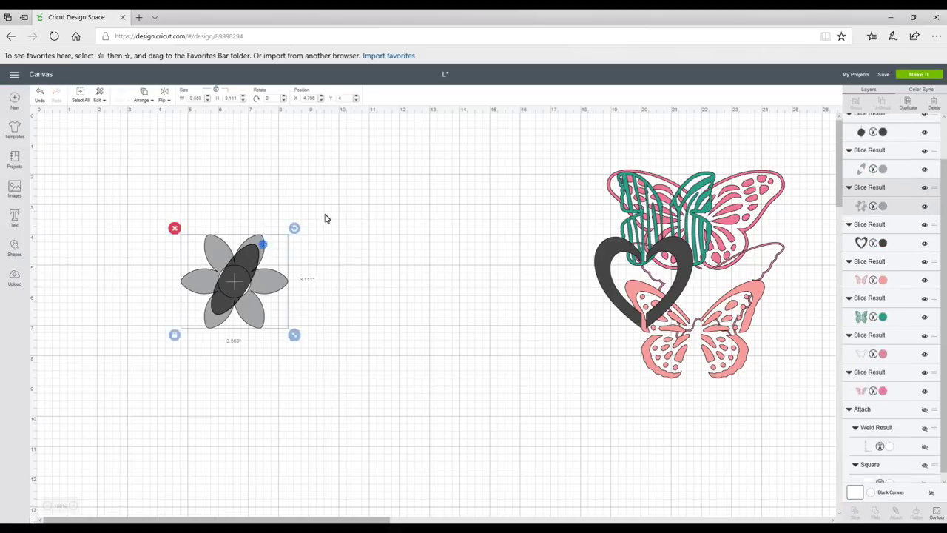
left_click_drag(264, 249, 385, 246)
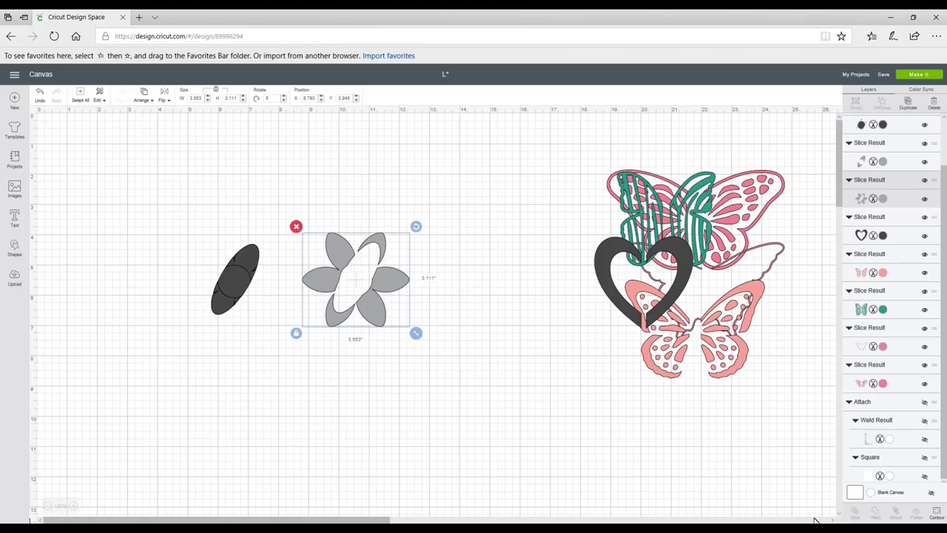
left_click(937, 511)
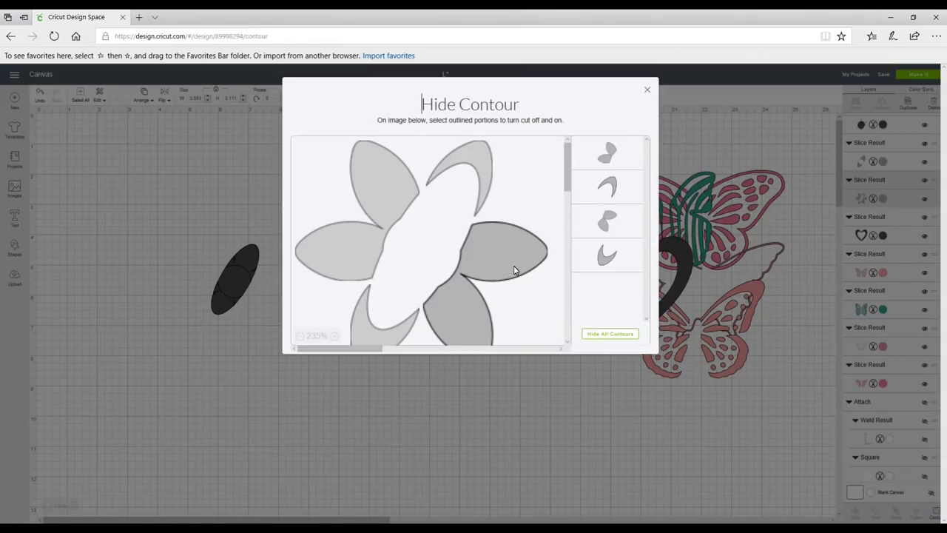
left_click(515, 269)
left_click(376, 219)
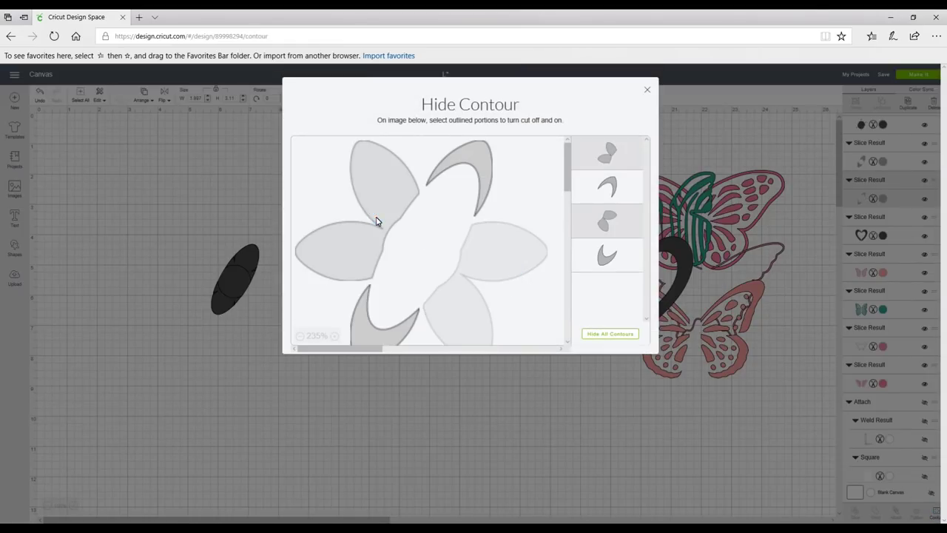
left_click(372, 342)
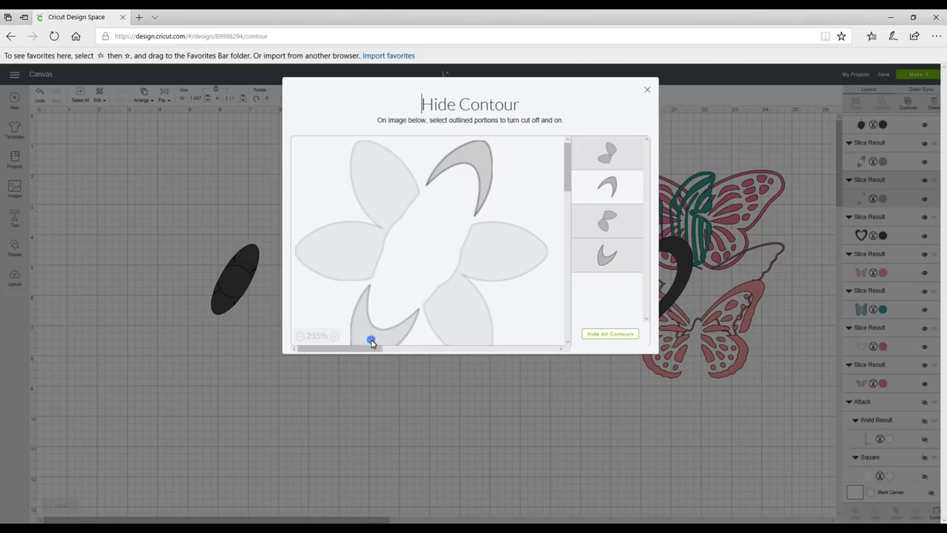
left_click(648, 92)
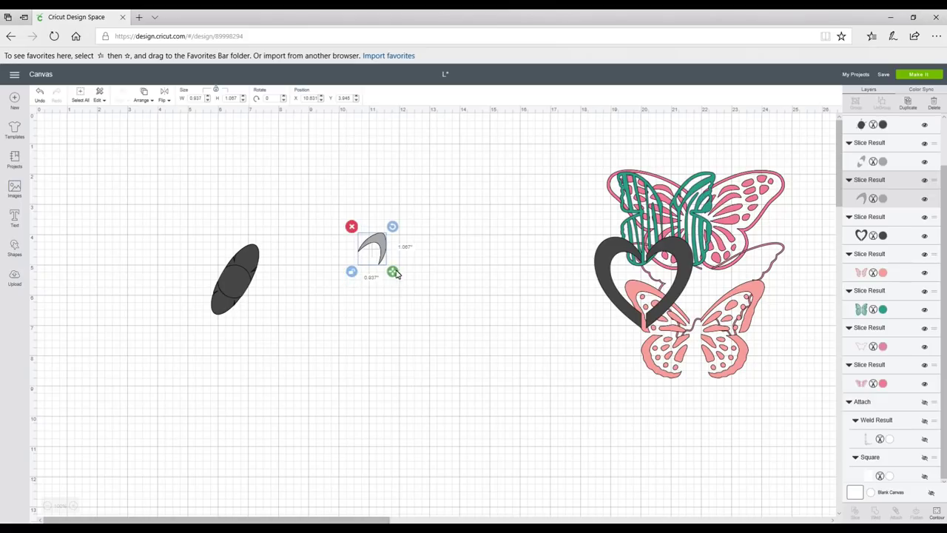
- Narrow the crescent to 0.562 × 1.664 in, delete the dark oval, and add a new circle
left_click_drag(395, 274, 384, 291)
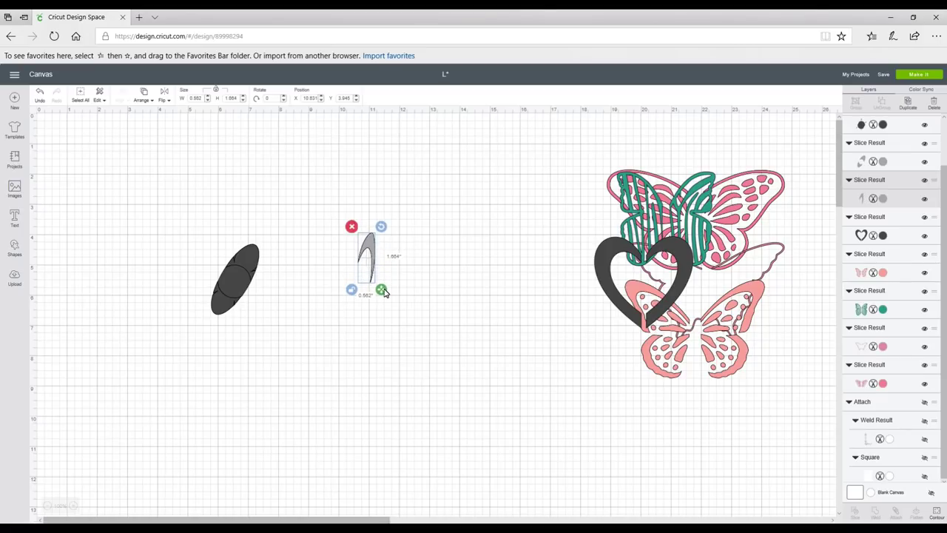
left_click_drag(250, 226, 213, 339)
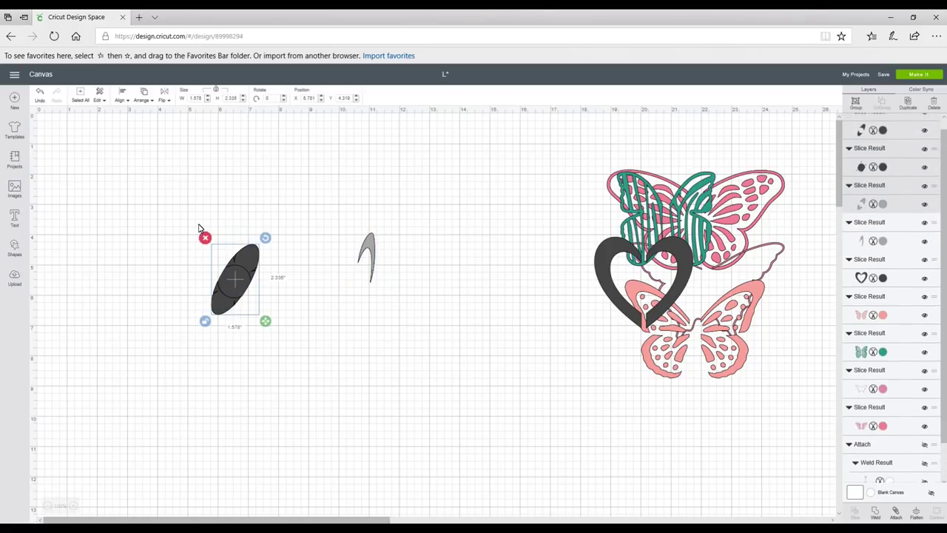
left_click(205, 235)
left_click(370, 255)
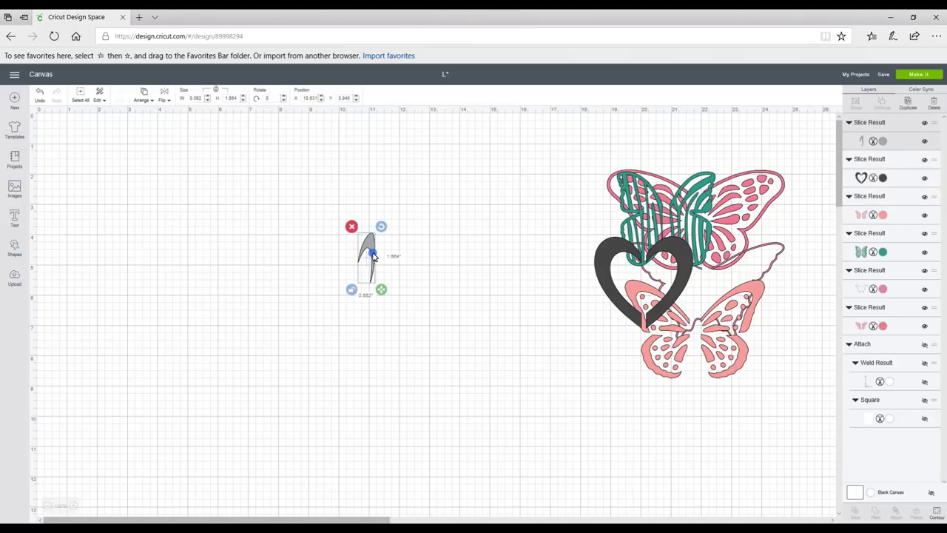
left_click(14, 248)
left_click(85, 190)
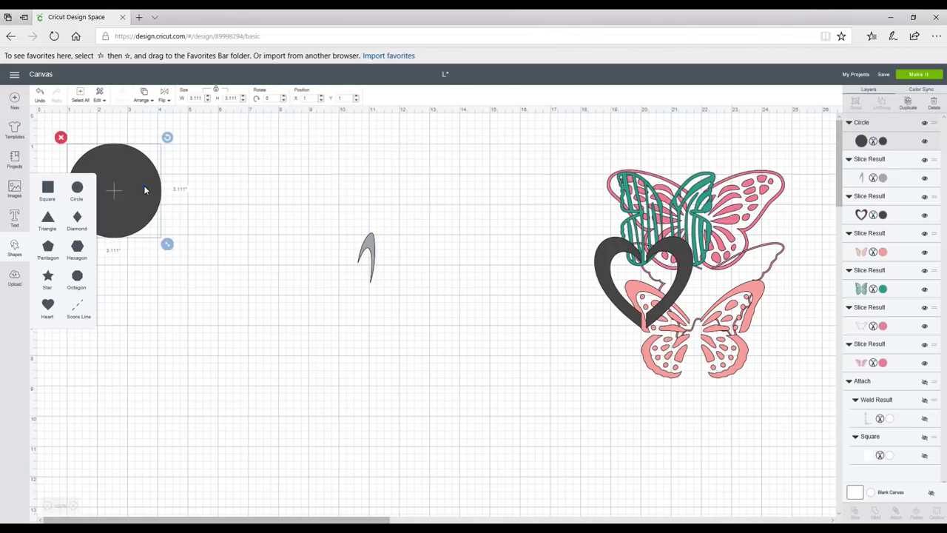
- Stretch the new circle into a tall ellipse, duplicate it, and narrow the copy over the original
left_click_drag(145, 190, 202, 319)
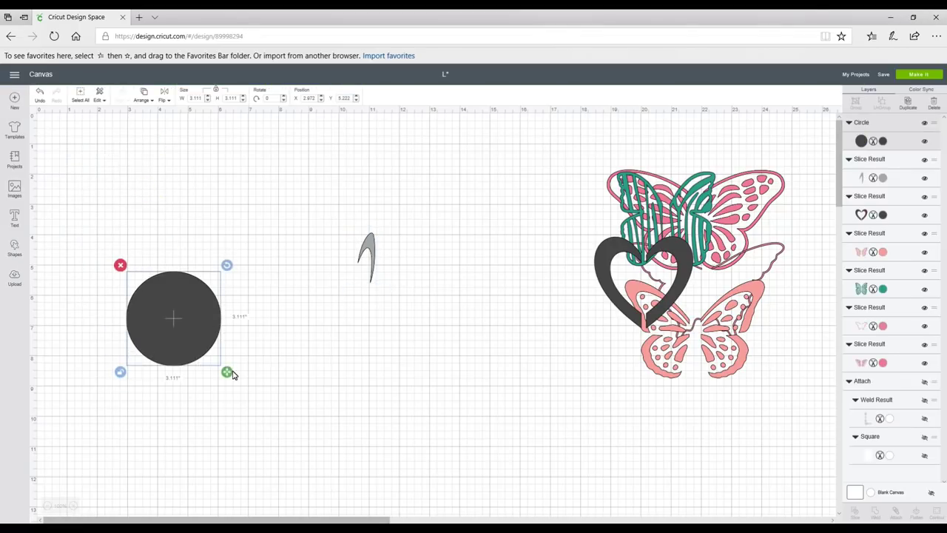
left_click_drag(227, 372, 164, 427)
left_click(157, 358)
left_click_drag(157, 357, 285, 306)
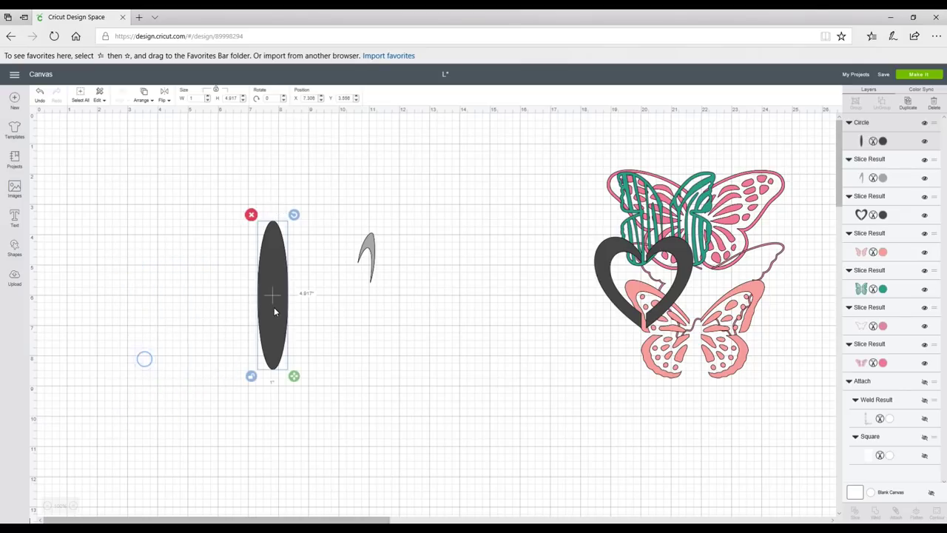
left_click(908, 101)
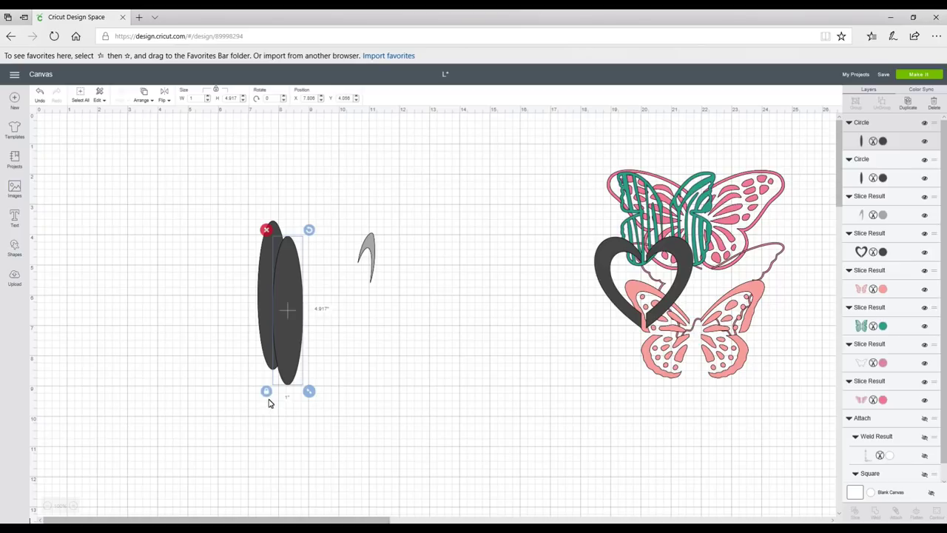
left_click_drag(308, 394, 293, 393)
left_click_drag(276, 298, 270, 290)
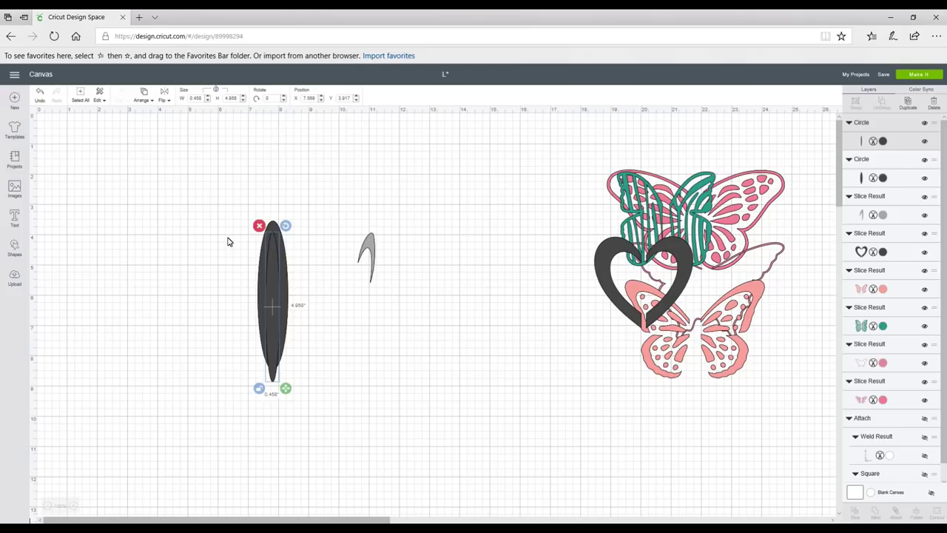
- Centre both ellipses horizontally, slice, delete the inner leftover, and shrink the hollow oval into a petal
left_click_drag(226, 218, 309, 326)
left_click(125, 101)
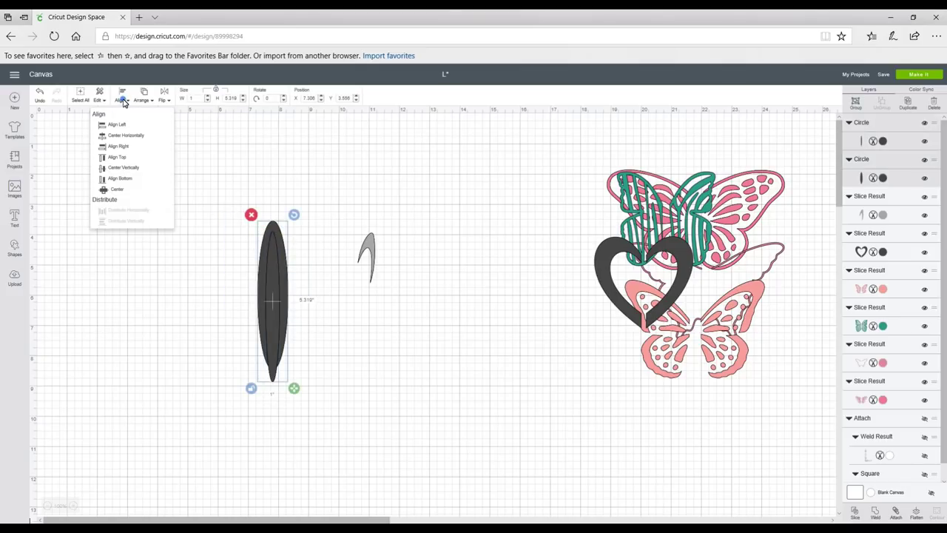
left_click(124, 138)
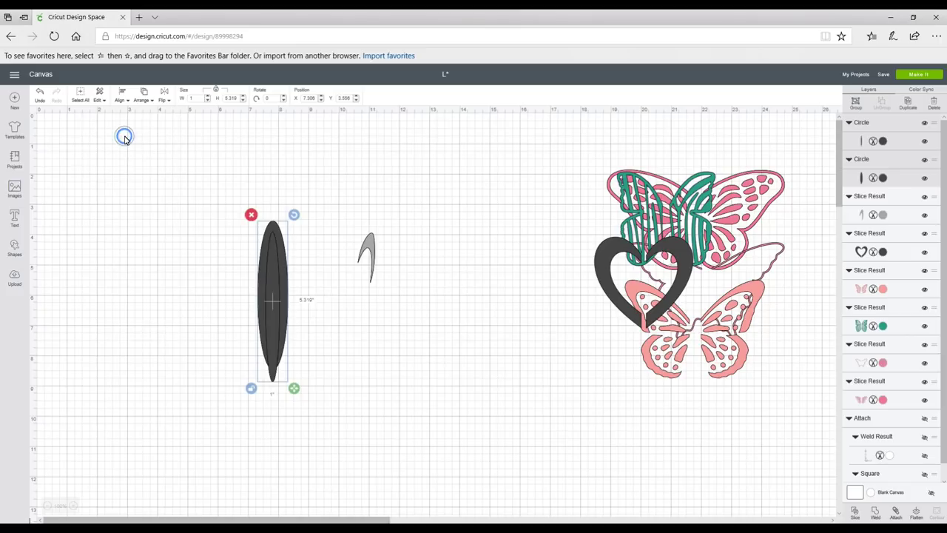
left_click(854, 512)
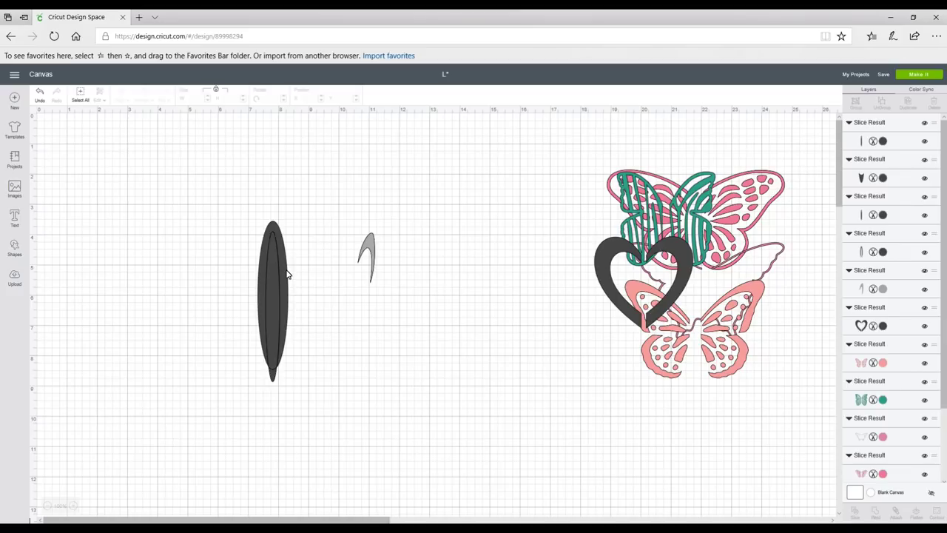
left_click_drag(288, 274, 345, 244)
left_click_drag(237, 214, 273, 395)
left_click(258, 224)
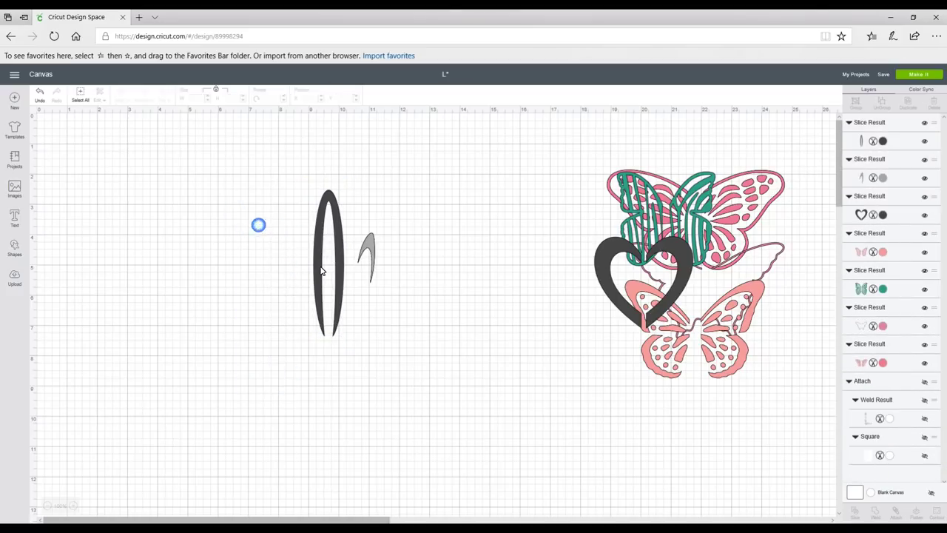
left_click(320, 271)
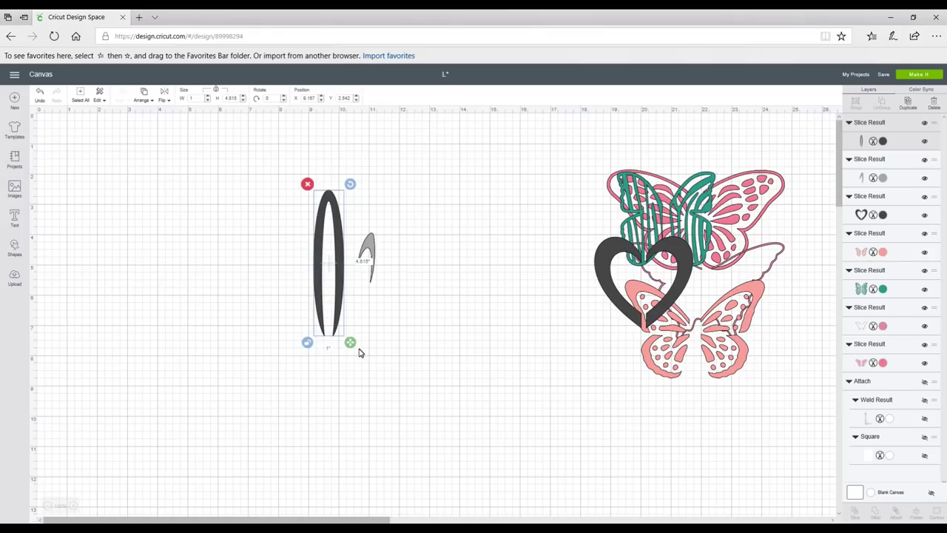
left_click_drag(355, 349, 340, 253)
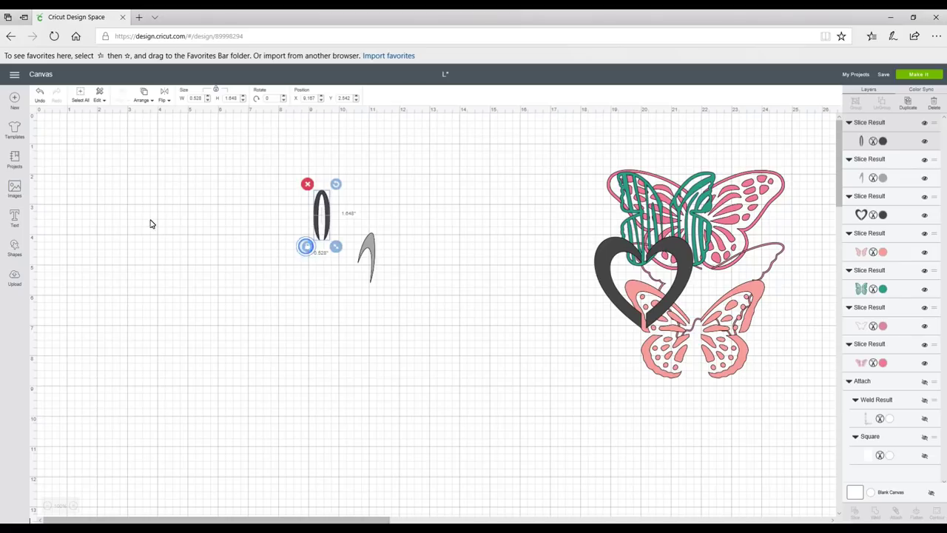
- Add a circle about 1.187 in as the flower centre, place the petal beside it, and select the dark flower's parts
left_click(15, 247)
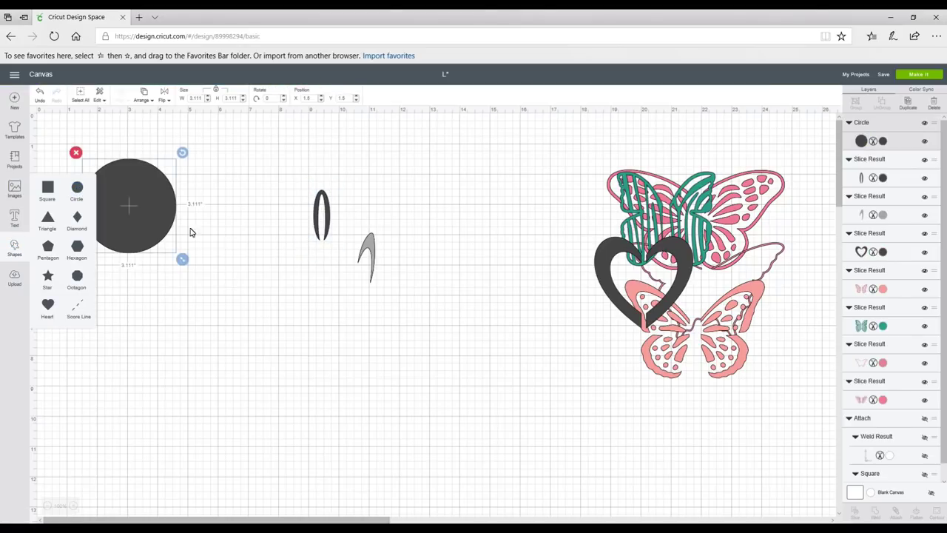
left_click(177, 224)
left_click_drag(142, 230, 243, 364)
left_click_drag(285, 394, 223, 334)
left_click_drag(327, 218, 197, 272)
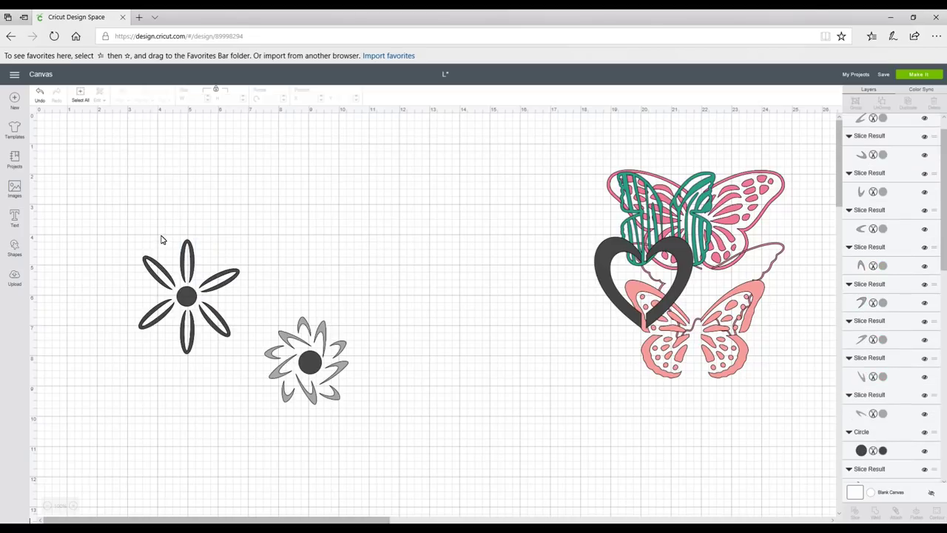
left_click_drag(91, 224, 216, 342)
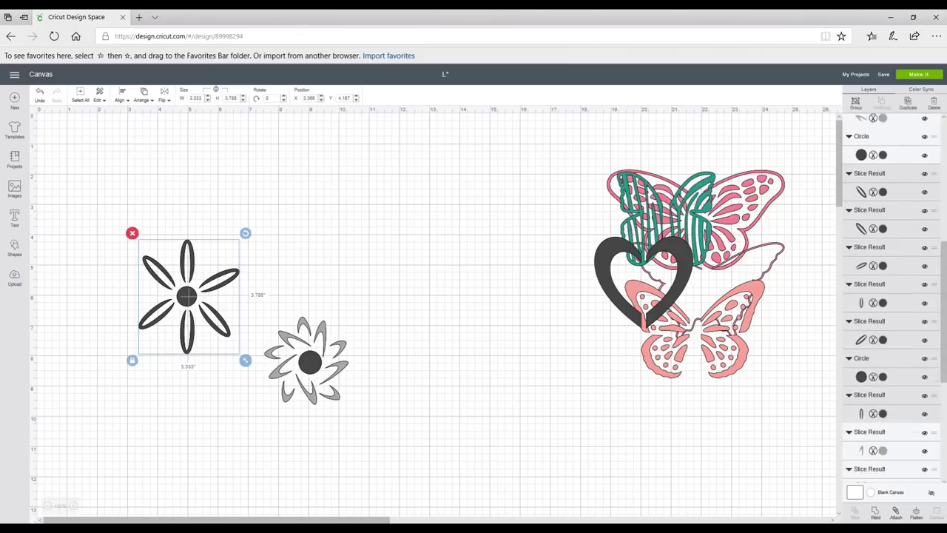
- Weld the dark and grey flowers and place them over the butterflies and heart
left_click(874, 516)
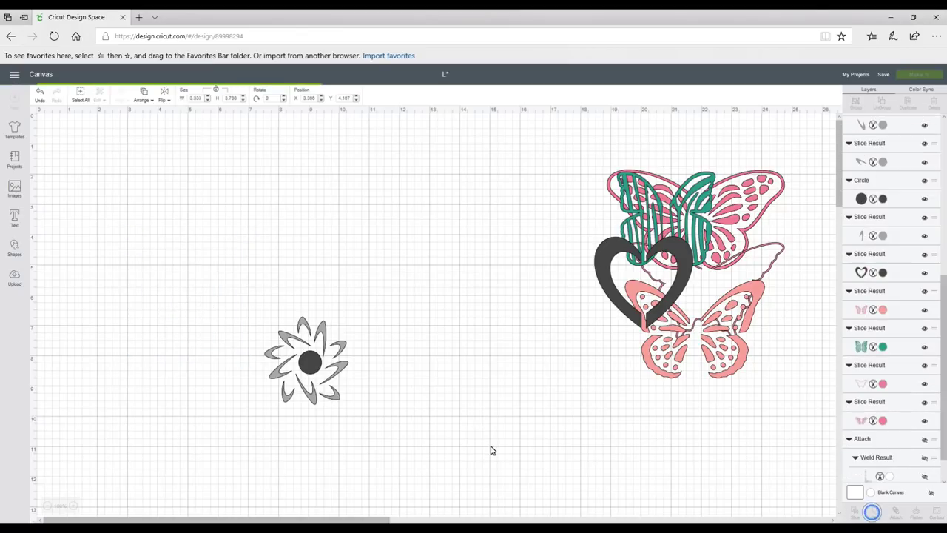
left_click_drag(378, 324, 273, 390)
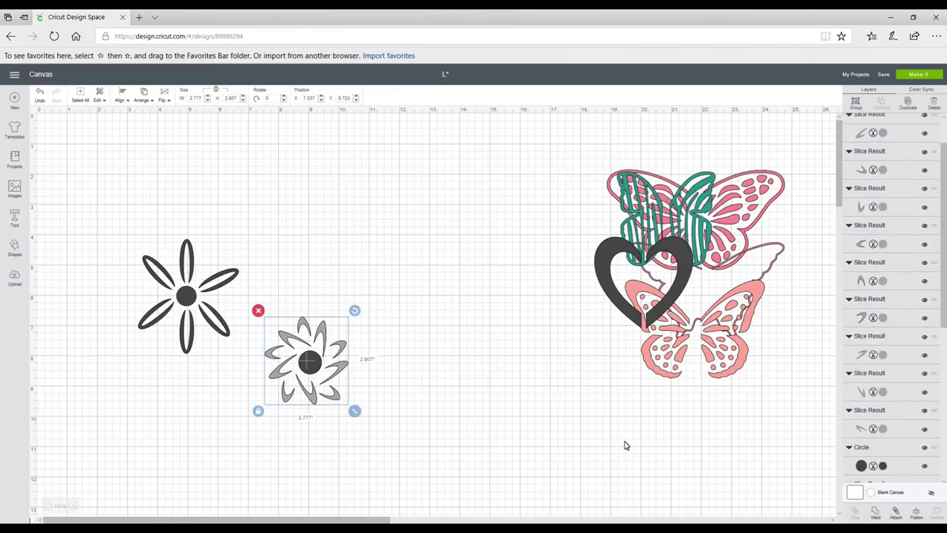
left_click(873, 515)
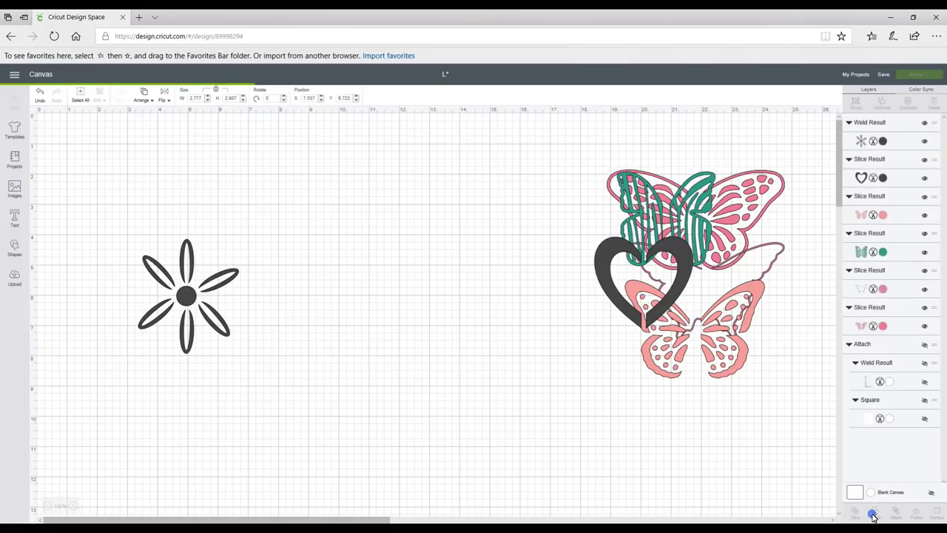
left_click_drag(306, 352, 714, 337)
left_click(188, 252)
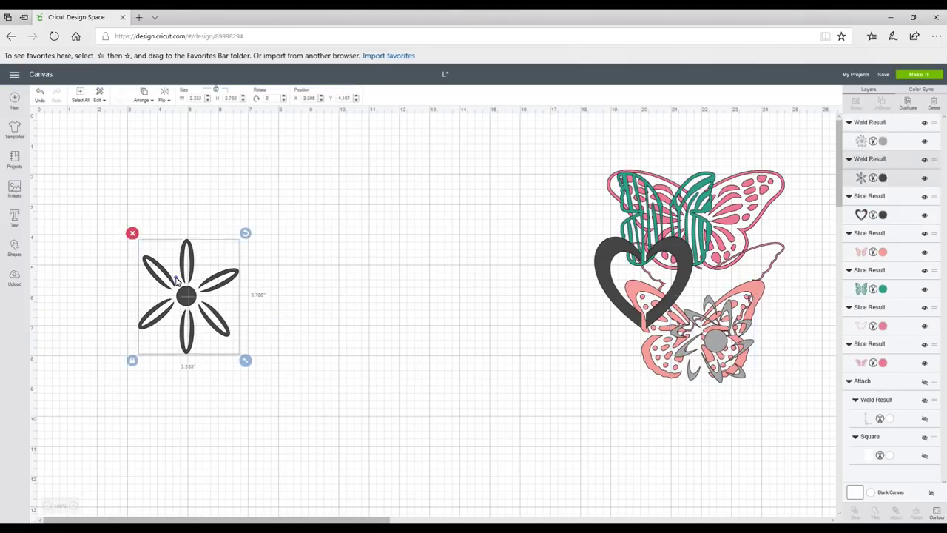
left_click_drag(175, 276, 654, 244)
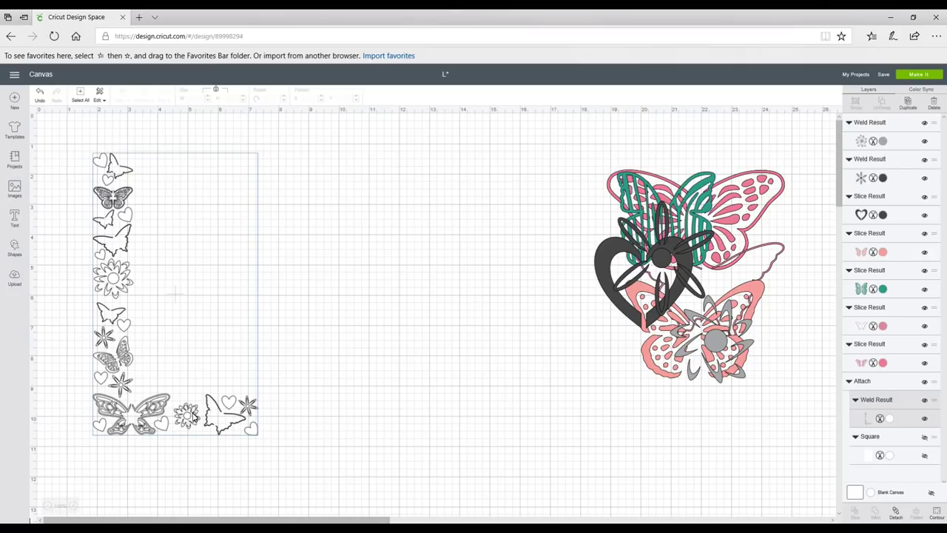
- Discard an empty text box and add a 3.111-inch square to the canvas
left_click(14, 218)
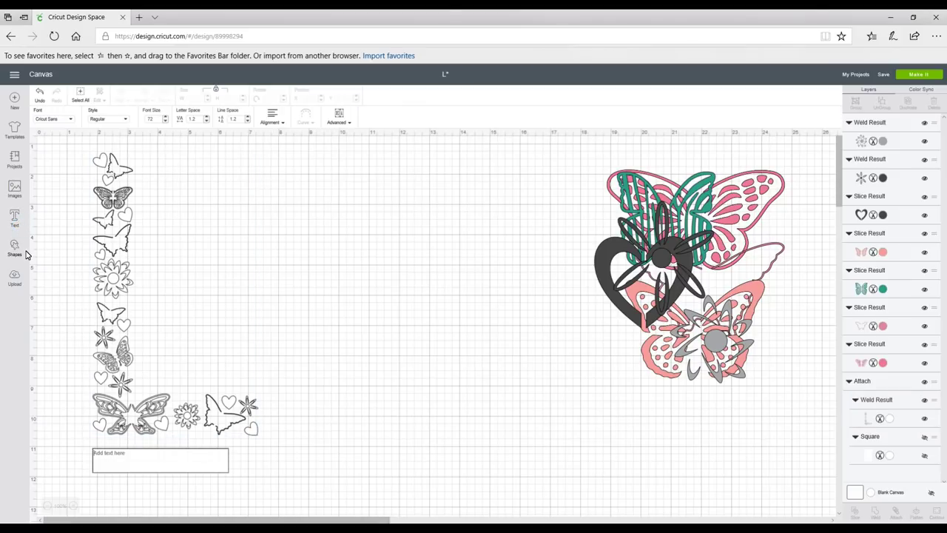
left_click(42, 353)
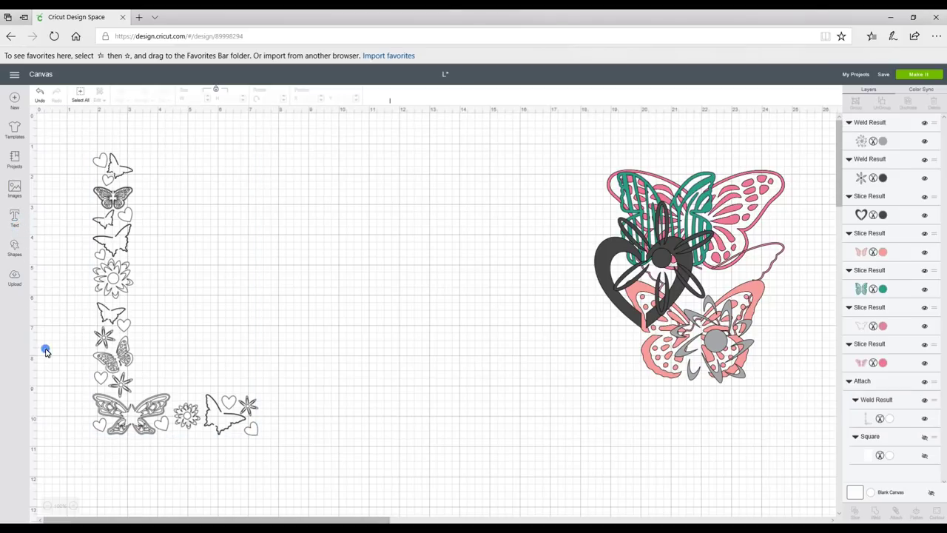
left_click(14, 252)
left_click(46, 187)
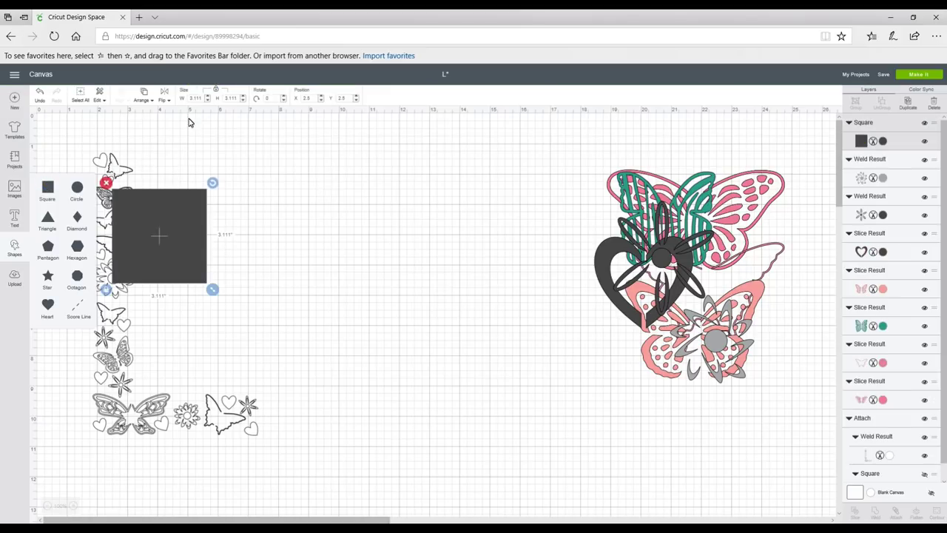
- Unlock proportions, resize the square to 8 × 6 inches, and centre it on the canvas
left_click(216, 89)
left_click(199, 98)
type("8")
key("Tab")
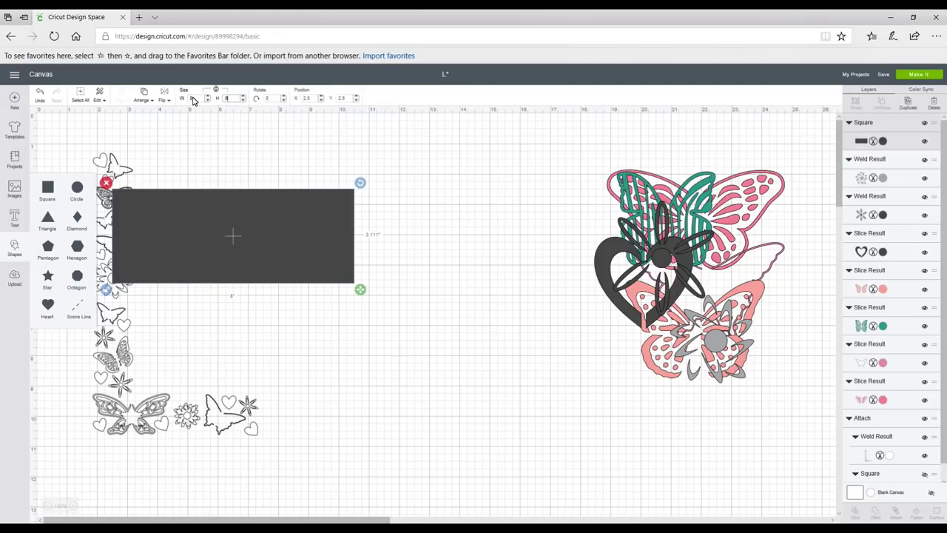
type("6")
key("Tab")
left_click_drag(212, 224, 425, 230)
- Colour the rectangle white, send it to the back, and move the grey flower below the card
left_click(882, 141)
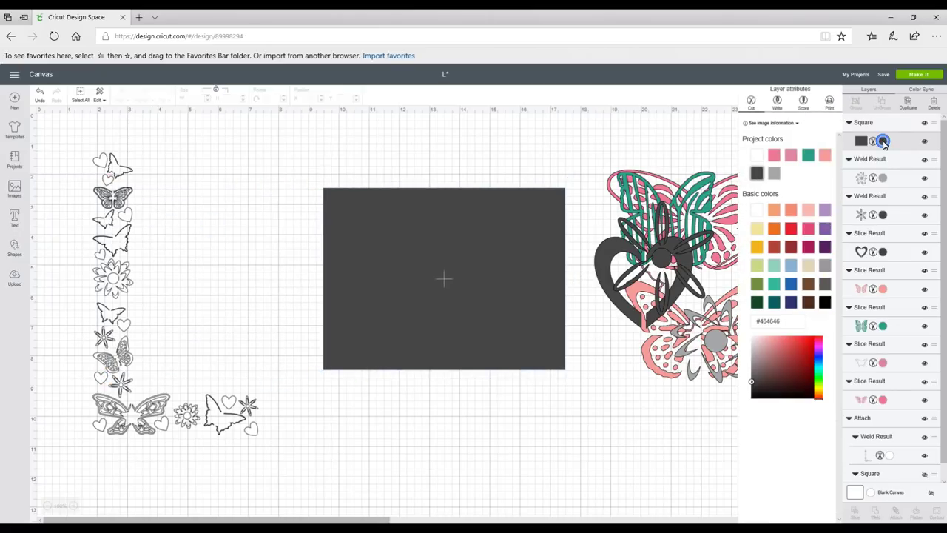
left_click(756, 154)
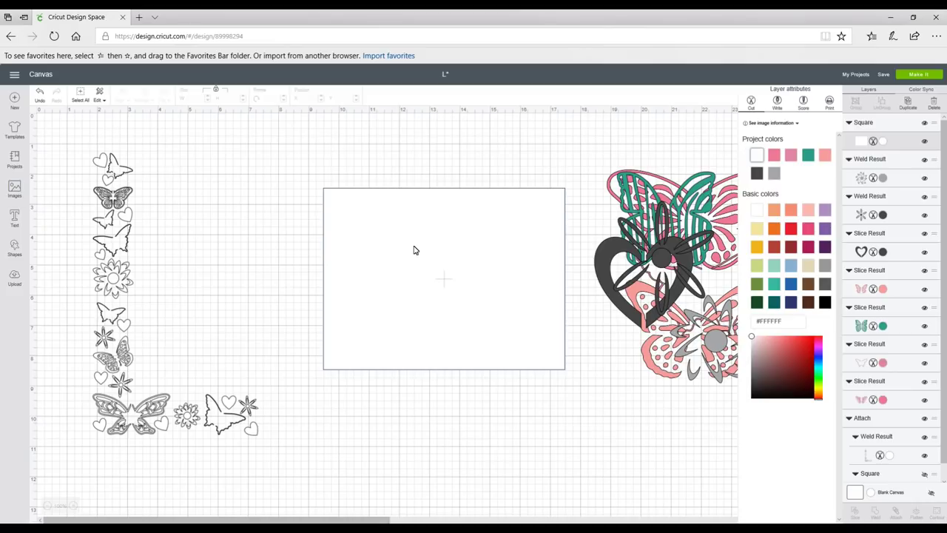
left_click(421, 224)
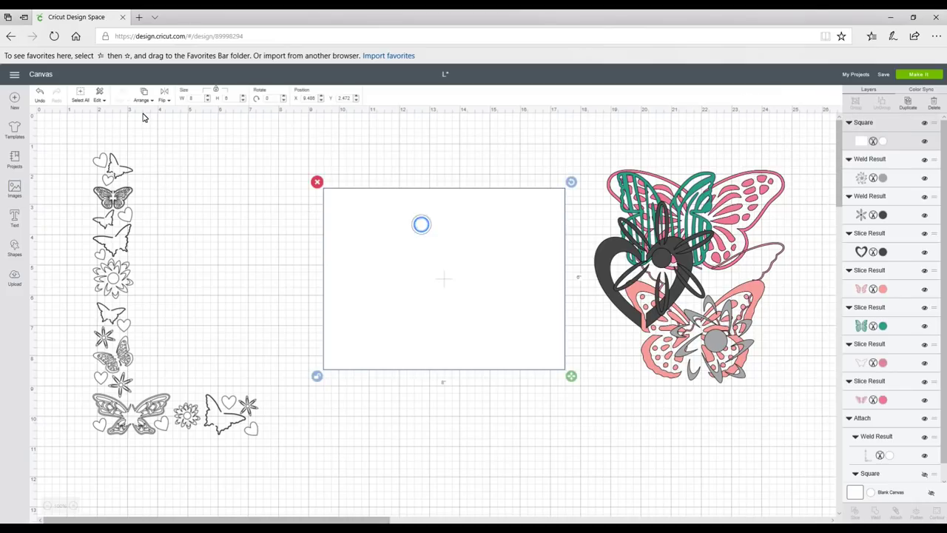
left_click(141, 99)
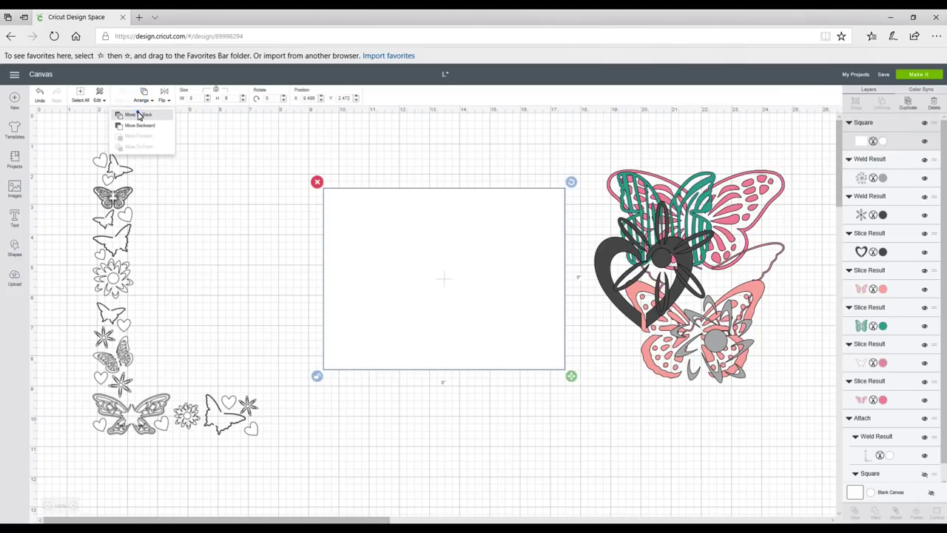
left_click(138, 115)
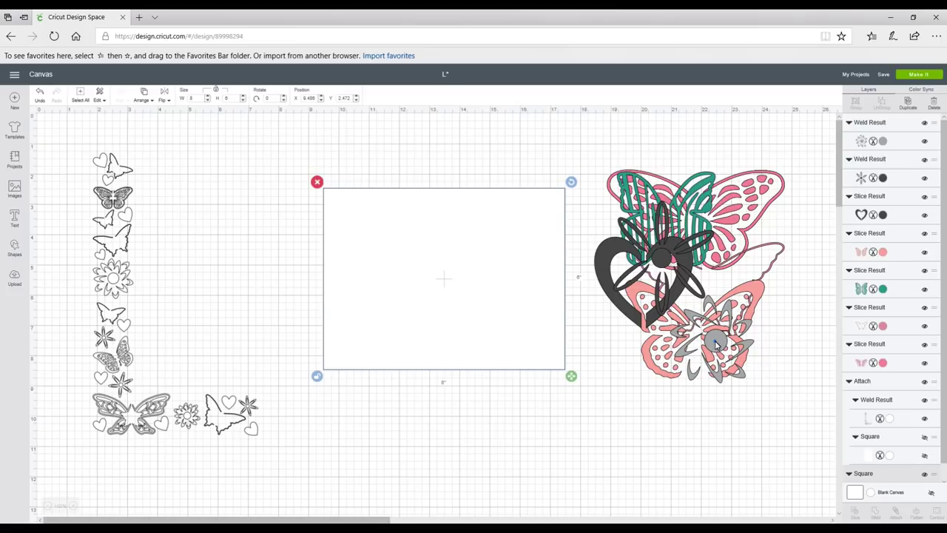
left_click_drag(716, 344, 569, 443)
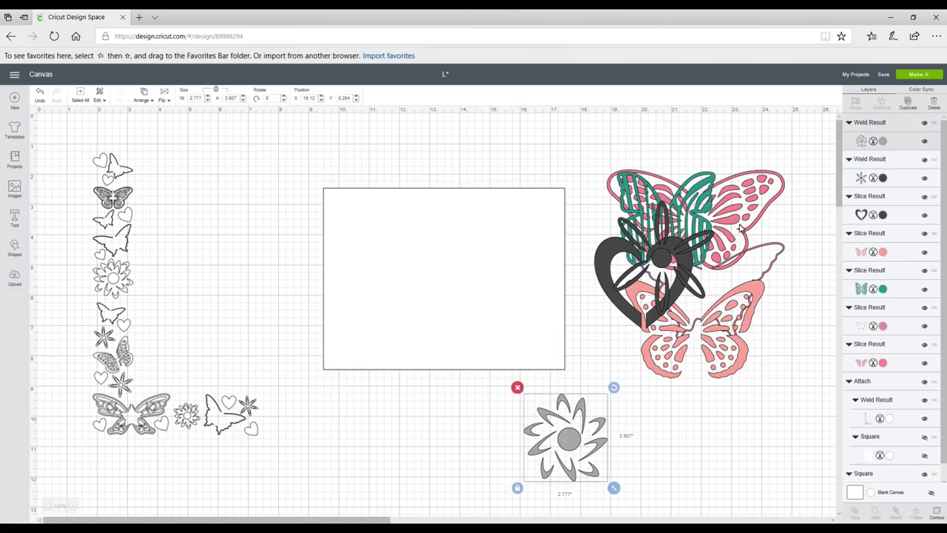
- Place both pink butterflies on the card, shrinking them and tilting the second counterclockwise
left_click_drag(740, 216, 472, 287)
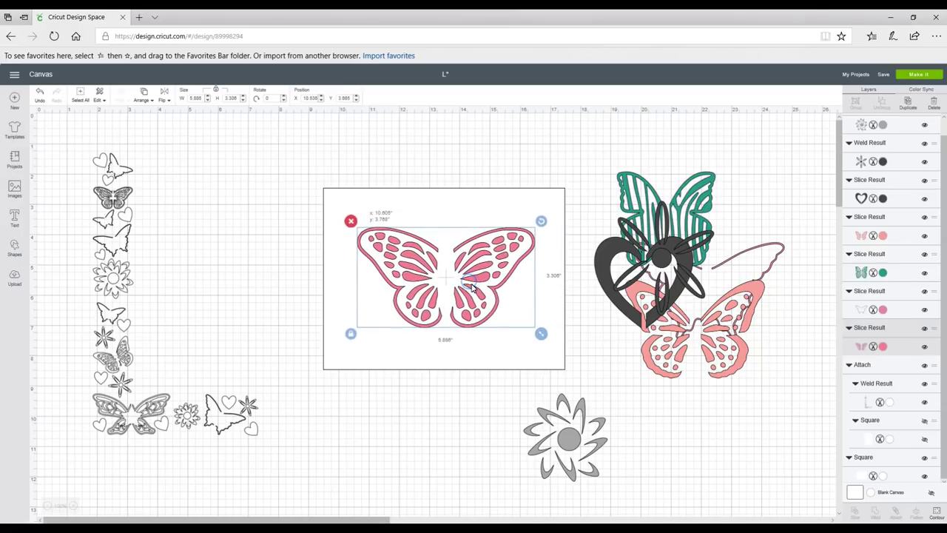
left_click_drag(541, 334, 438, 256)
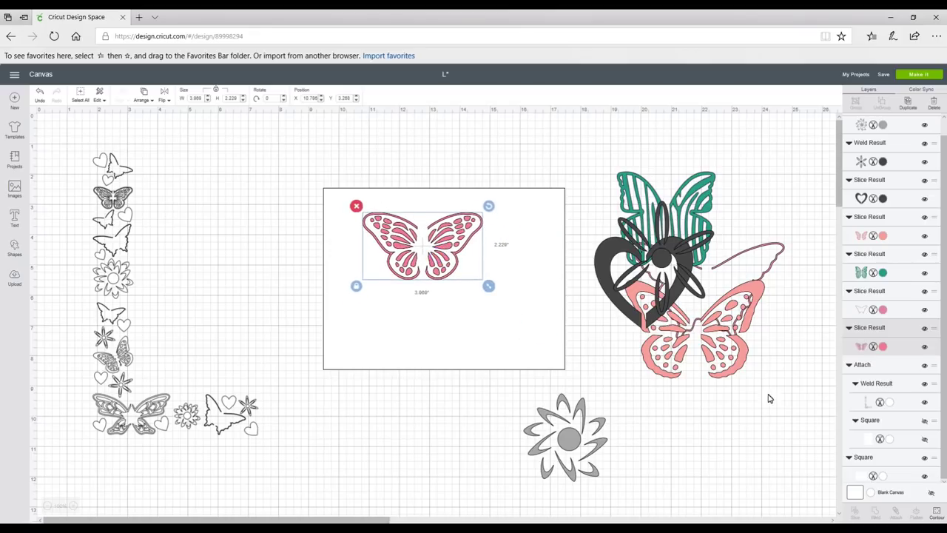
left_click(728, 353)
left_click_drag(728, 353, 546, 337)
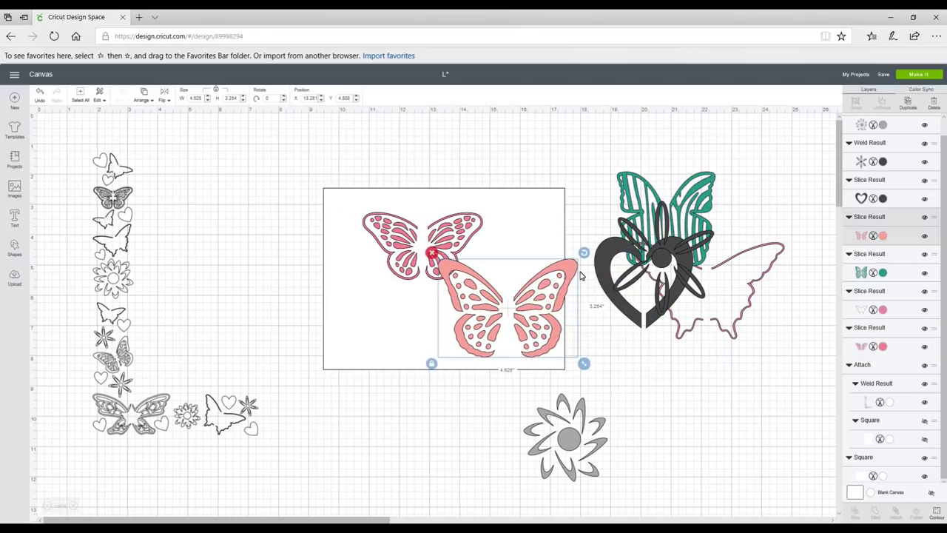
left_click_drag(584, 252, 551, 223)
left_click(600, 298)
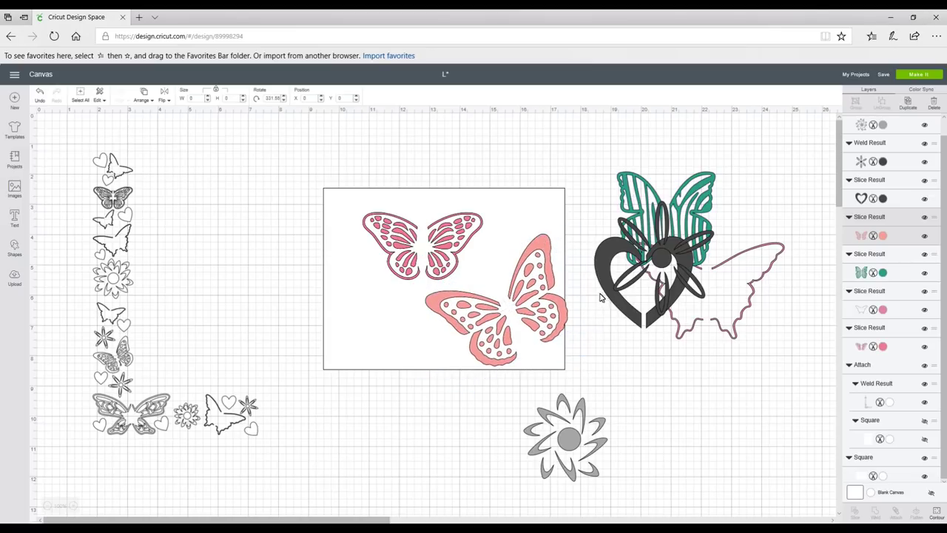
left_click(551, 306)
left_click_drag(576, 372, 523, 326)
left_click_drag(503, 283, 521, 318)
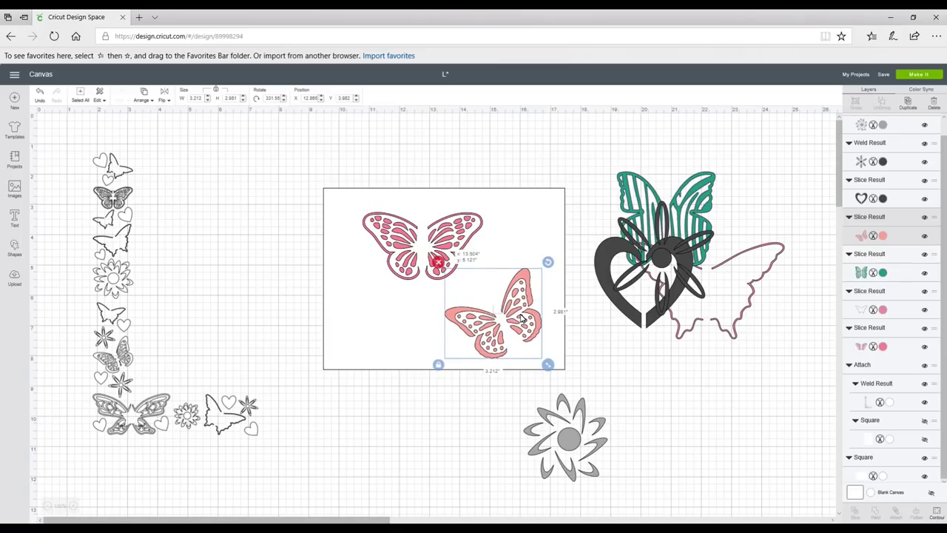
- Put the butterfly outline on the card at about 2.3 inches, tilt it, and add a smaller copy
left_click_drag(739, 312, 410, 355)
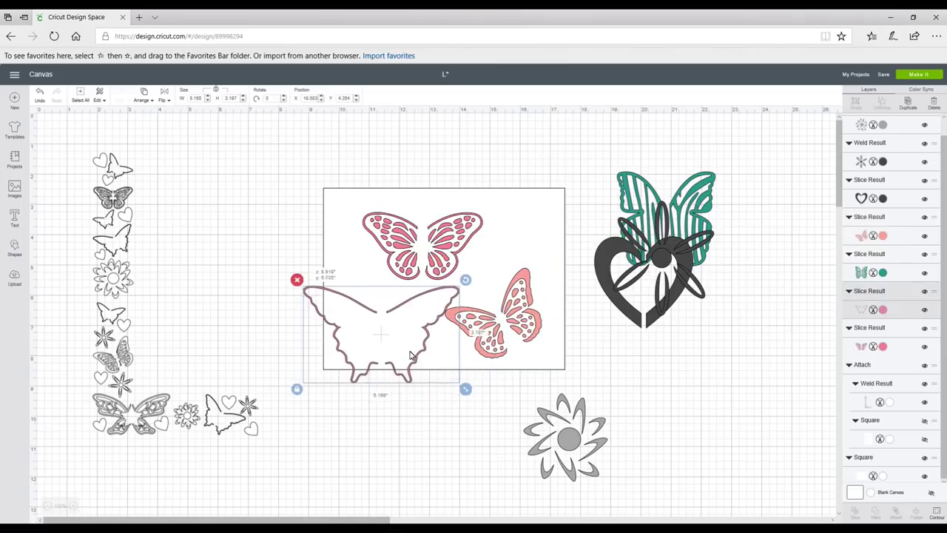
left_click_drag(464, 388, 371, 325)
left_click_drag(400, 294, 386, 272)
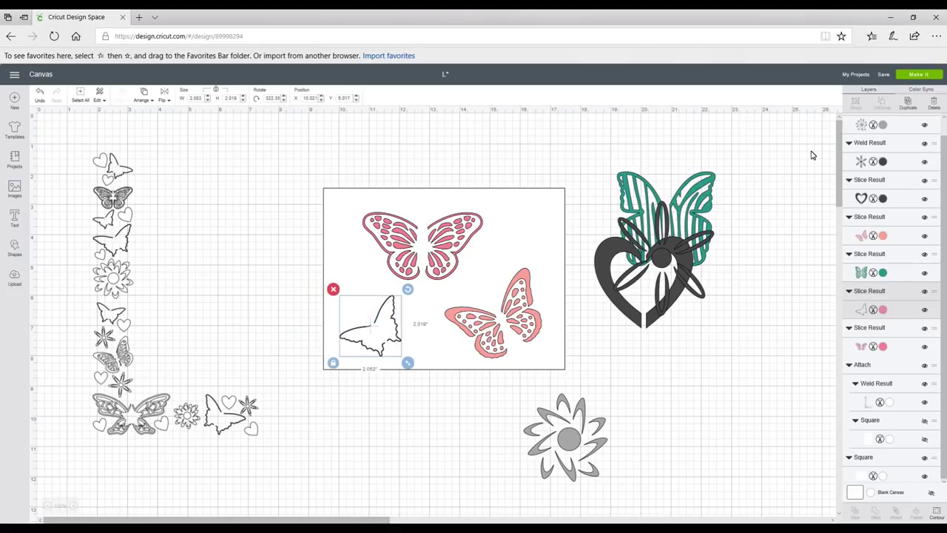
left_click(914, 102)
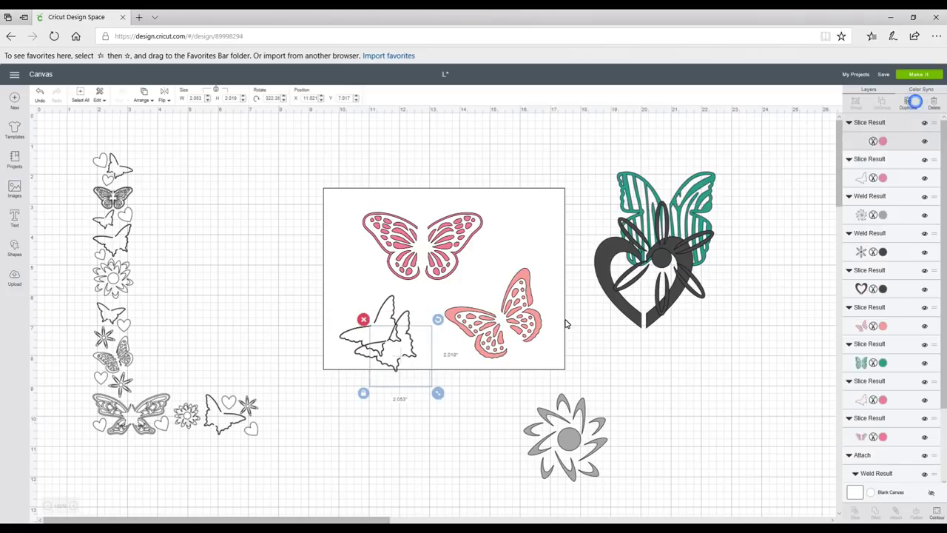
left_click_drag(400, 381, 404, 429)
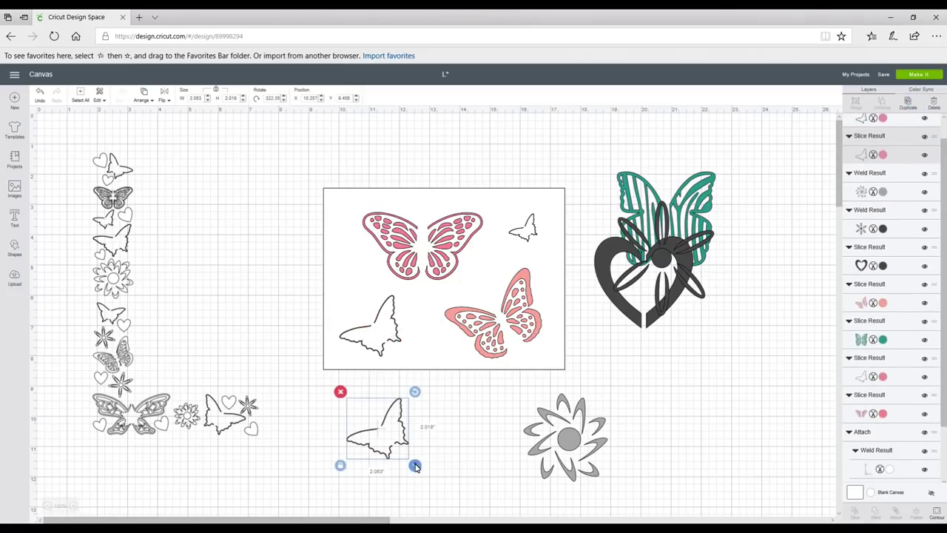
left_click_drag(415, 466, 363, 272)
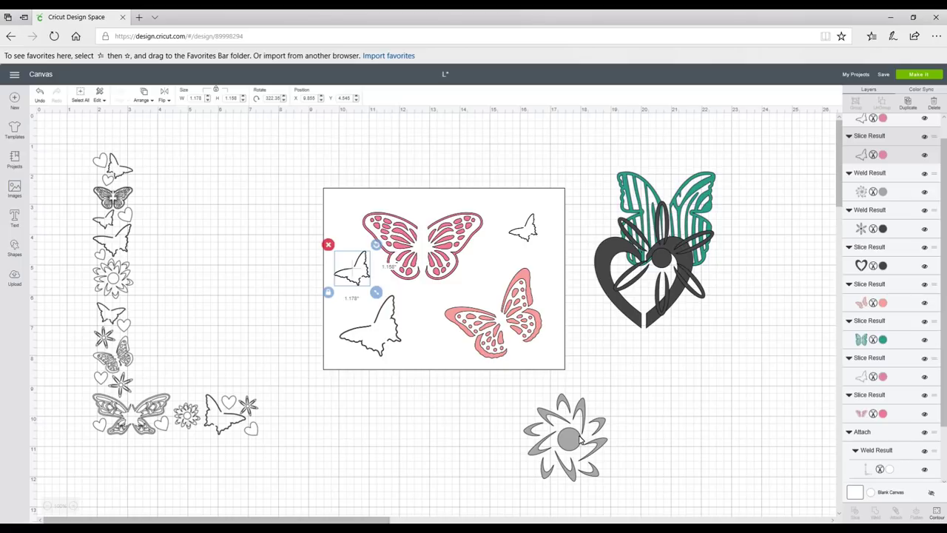
left_click(581, 441)
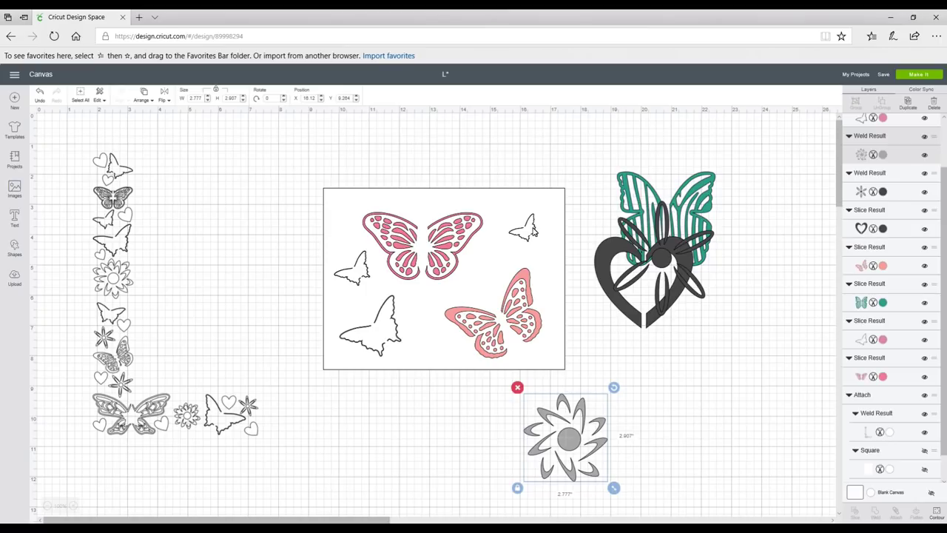
- Shrink the black flower to about 1.1 inches and duplicate it
left_click_drag(664, 255, 727, 370)
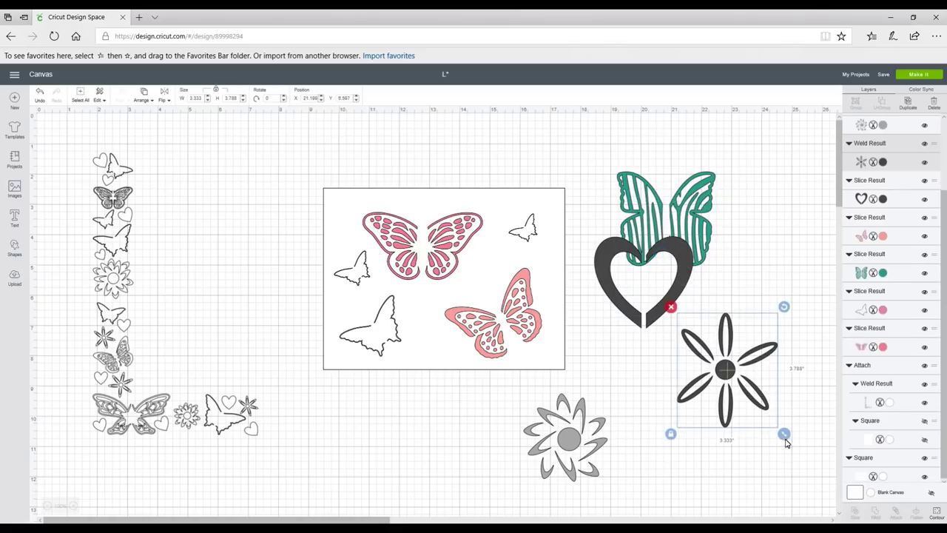
left_click_drag(784, 439, 709, 363)
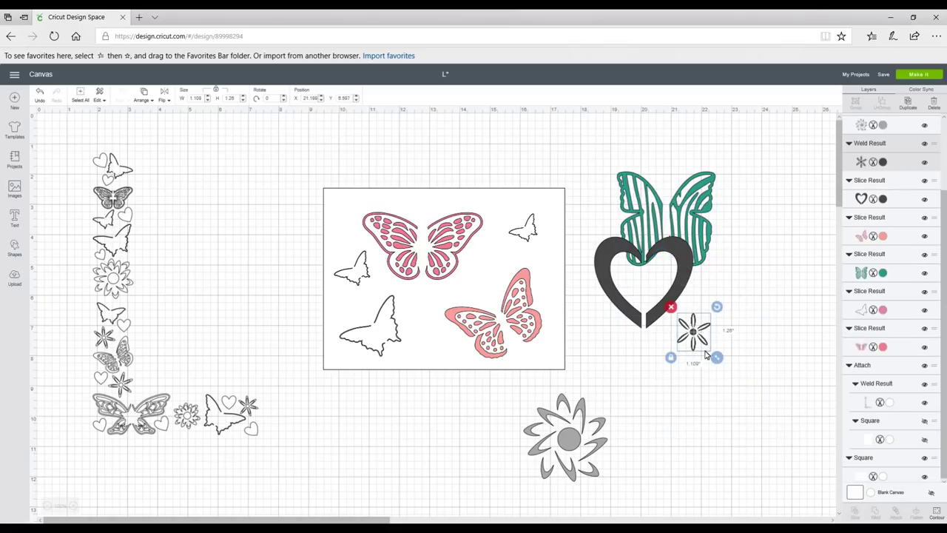
left_click(904, 104)
- Spread the small daisies over the card, hide the white rectangle, and select the card items
left_click_drag(692, 334, 494, 253)
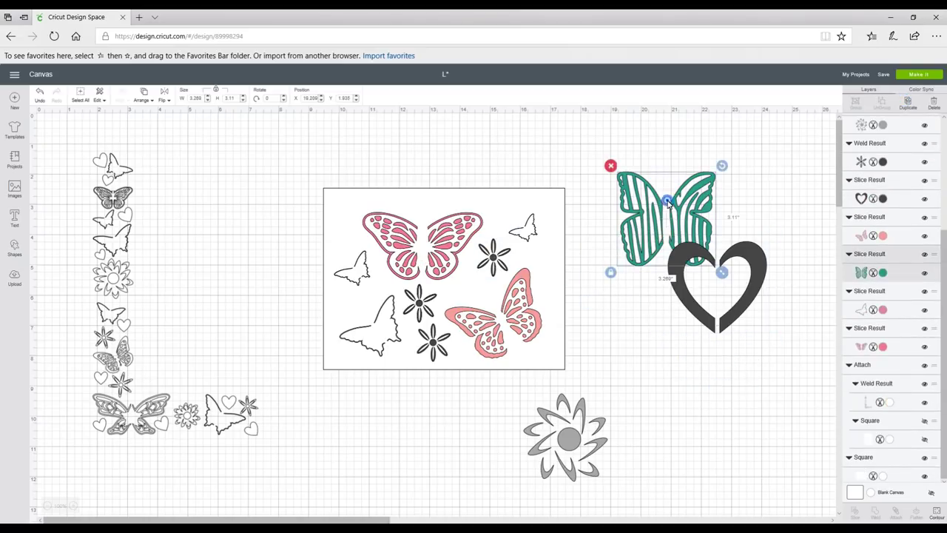
left_click_drag(666, 215, 727, 270)
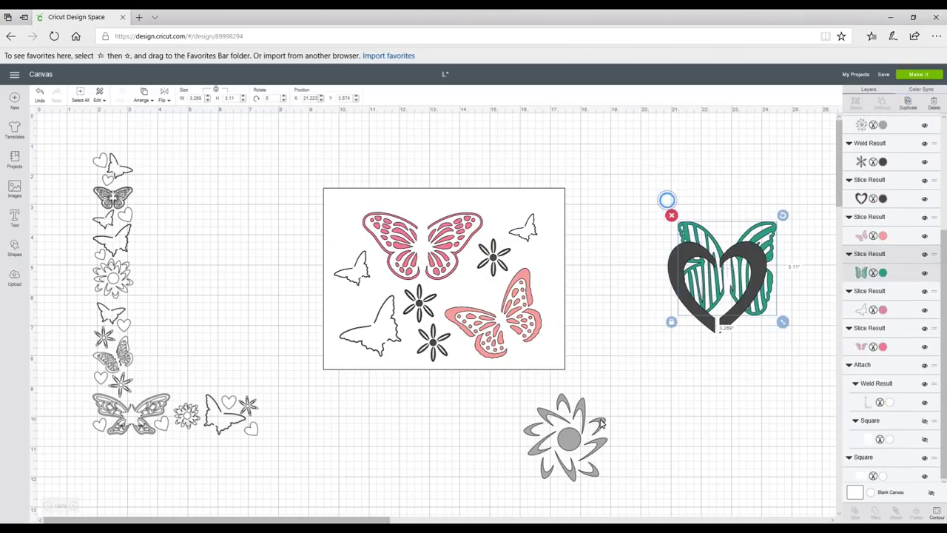
left_click_drag(601, 422, 757, 372)
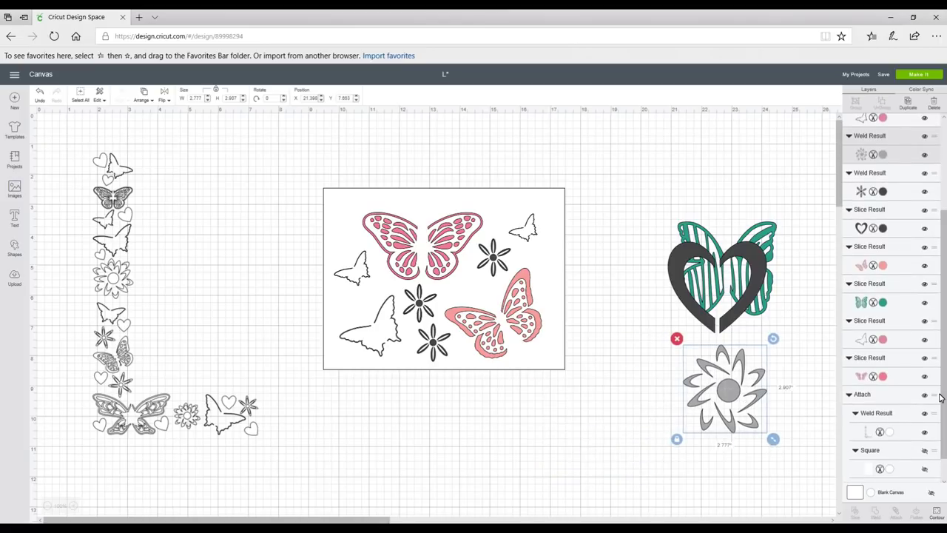
left_click(924, 471)
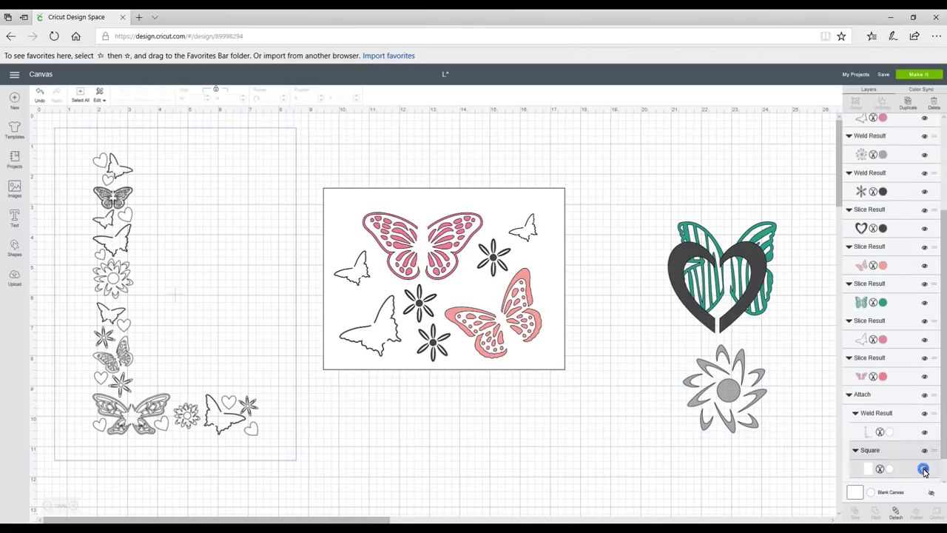
left_click_drag(588, 186, 318, 378)
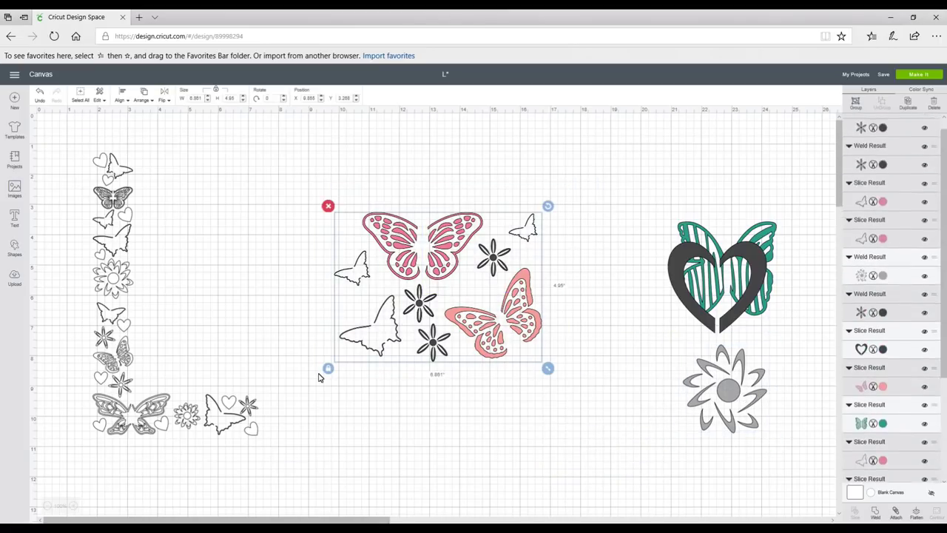
- Weld the butterflies and daisies, then attach them to the unhidden white 8×6 rectangle
left_click(876, 514)
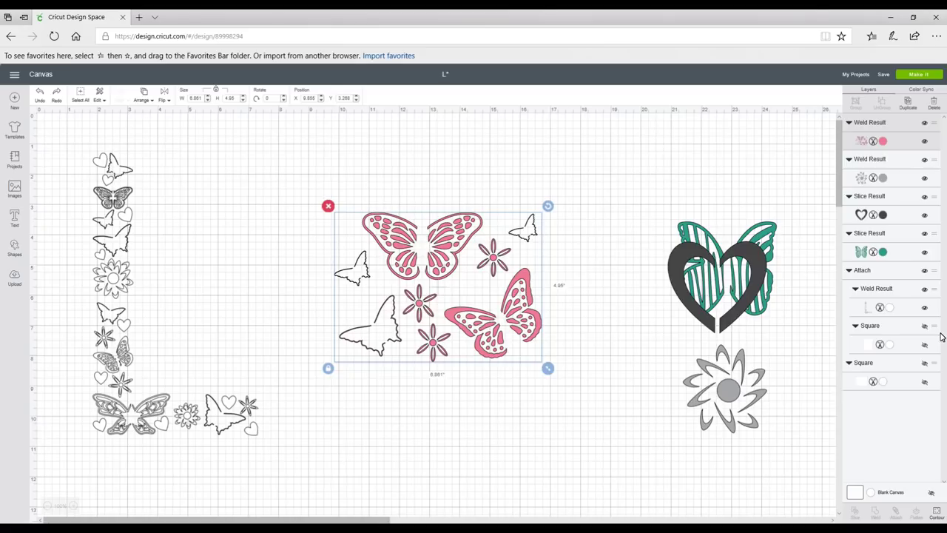
left_click(925, 382)
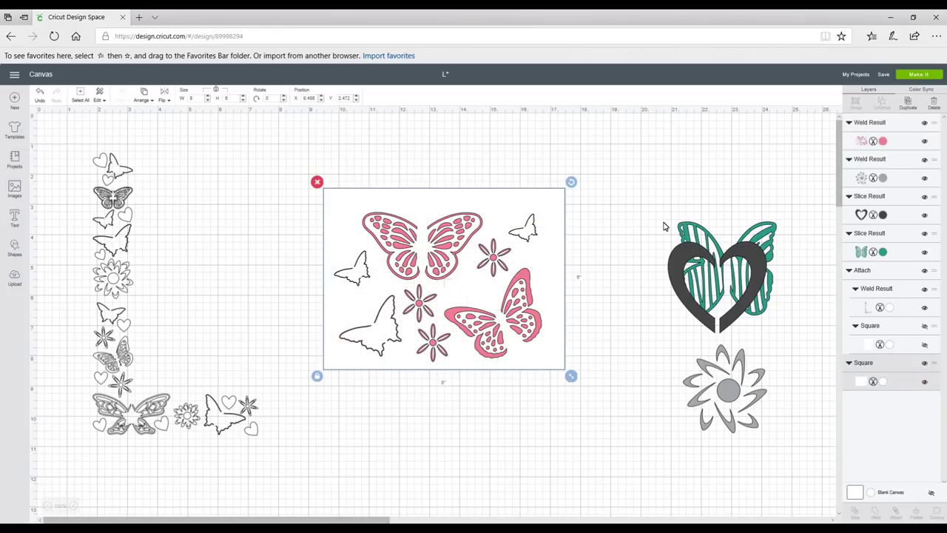
left_click_drag(613, 181, 382, 365)
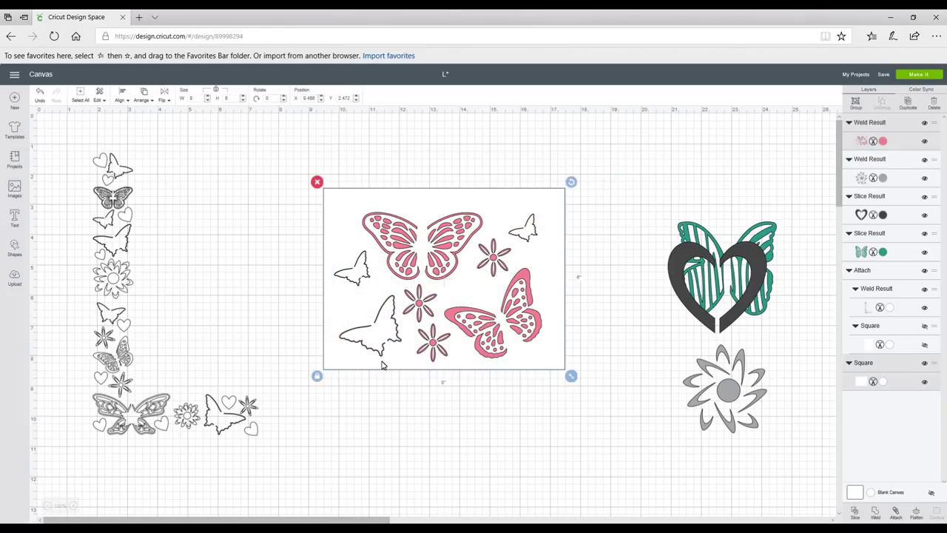
left_click(894, 513)
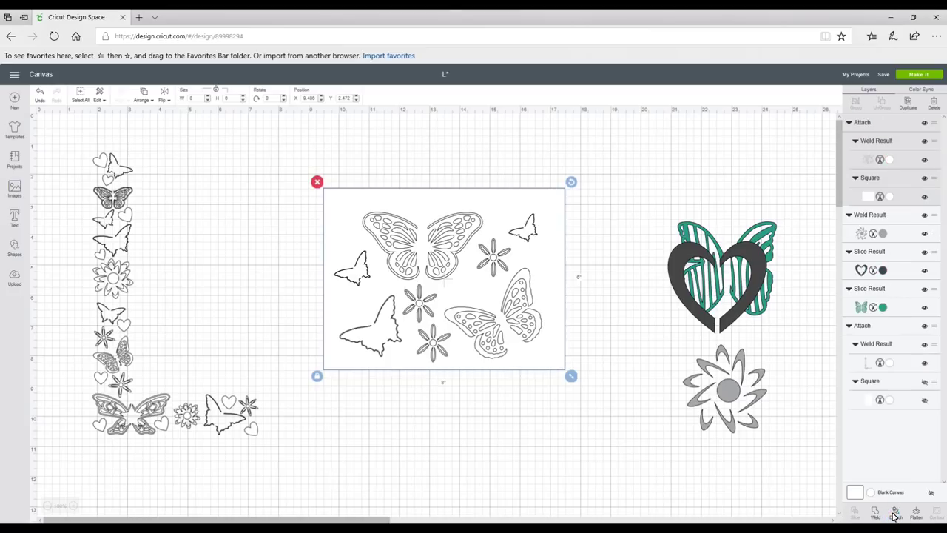